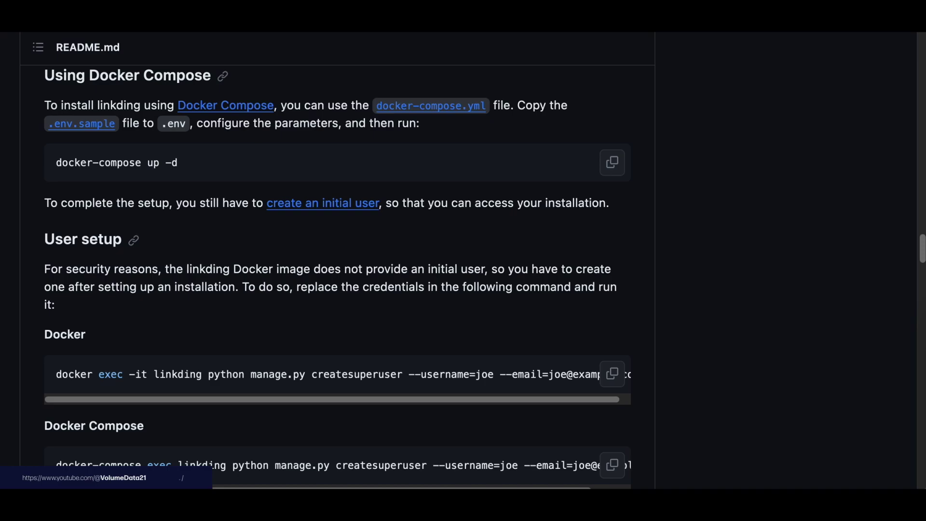
Jump to the Using Docker Compose instructions in the linkding README.
scroll(631, 176, up, 20)
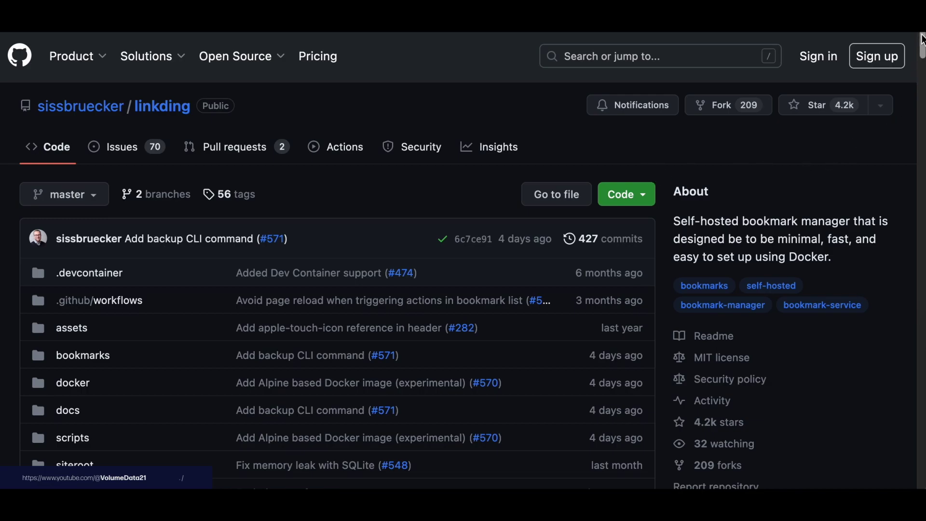
drag(922, 42, 921, 123)
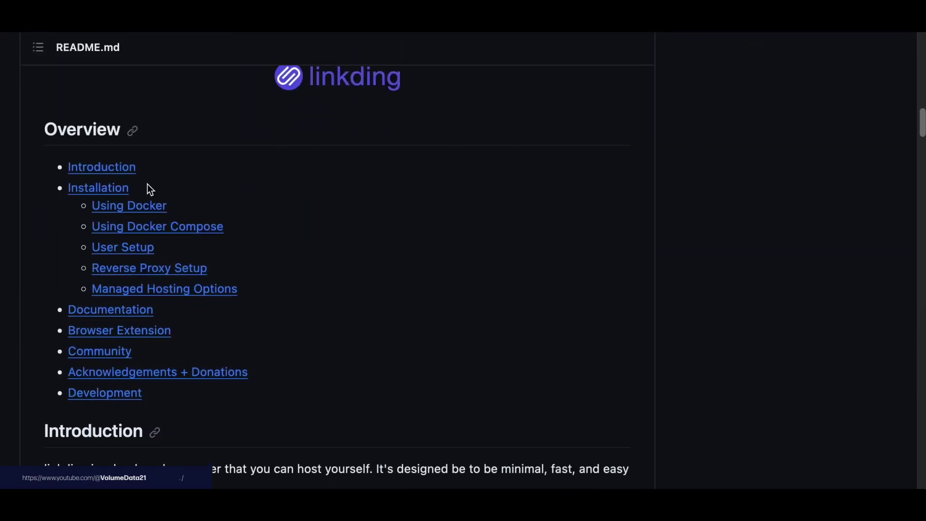
click(192, 227)
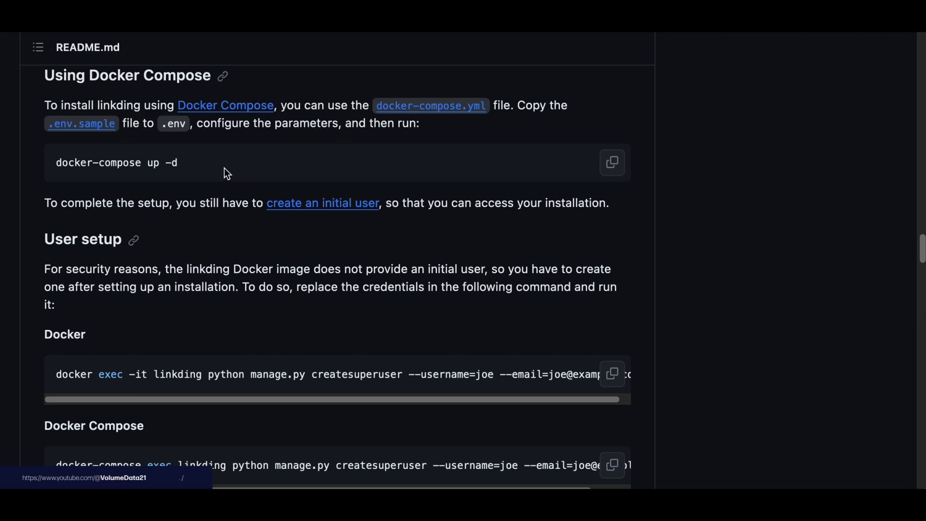
drag(45, 105, 337, 110)
click(338, 110)
Open the docker-compose.yml link in a new tab and check the .env.sample link options.
right_click(397, 113)
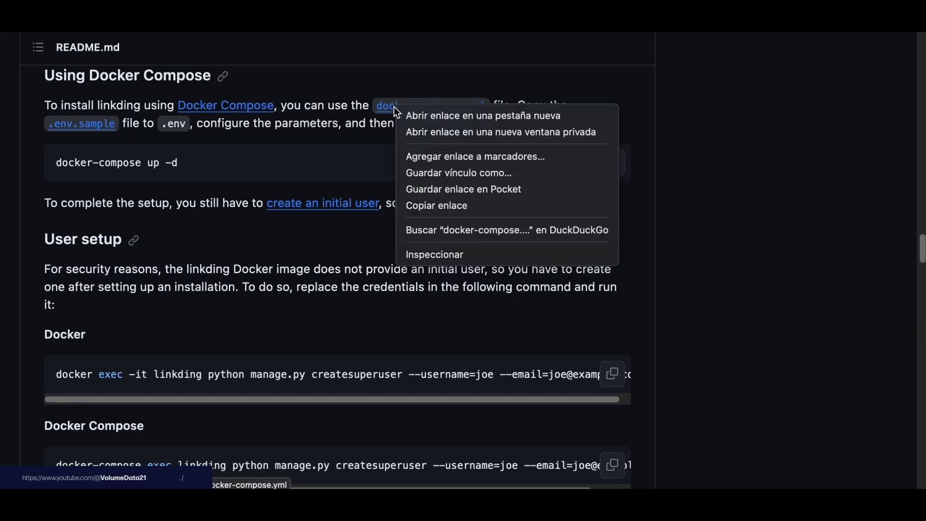
click(408, 117)
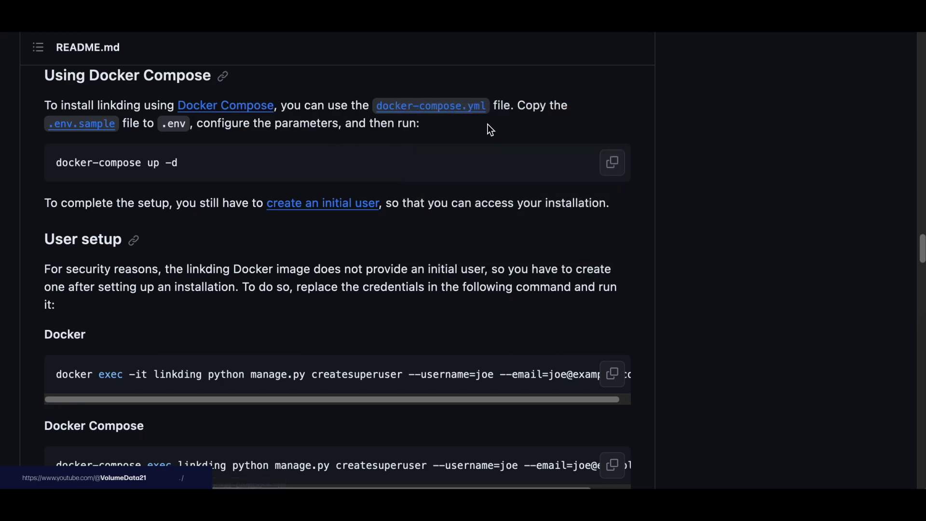
right_click(83, 132)
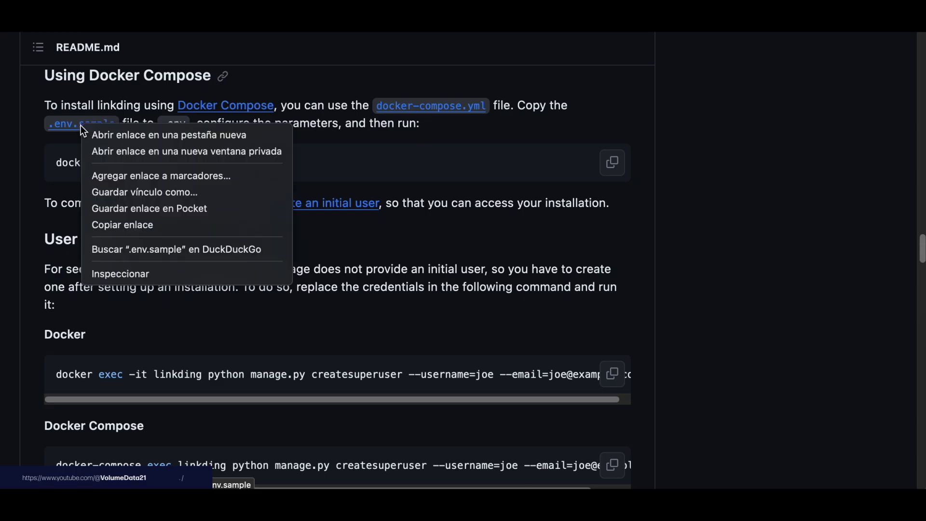
click(382, 125)
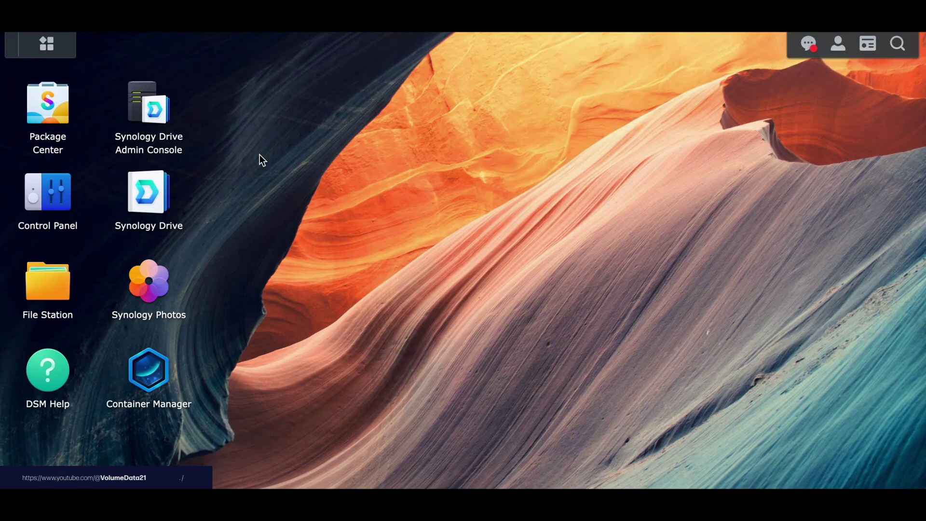
click(47, 104)
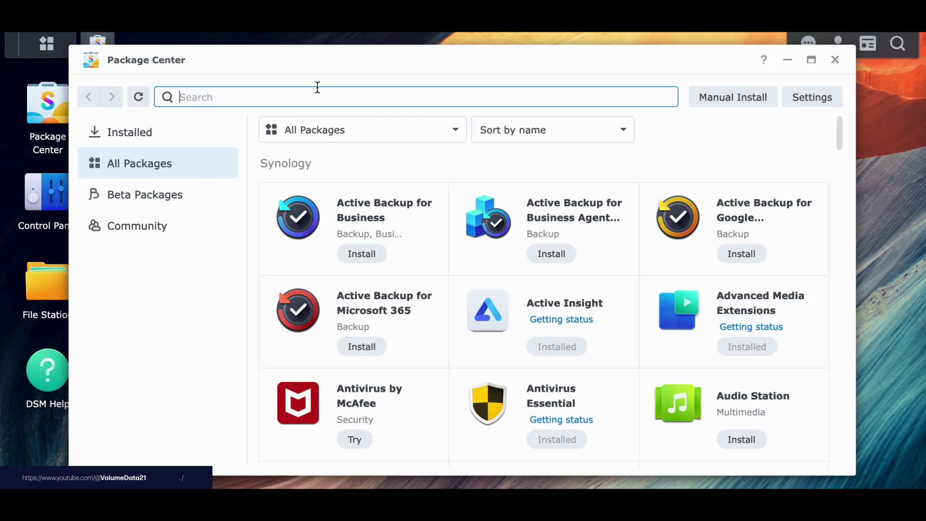
text(container manager)
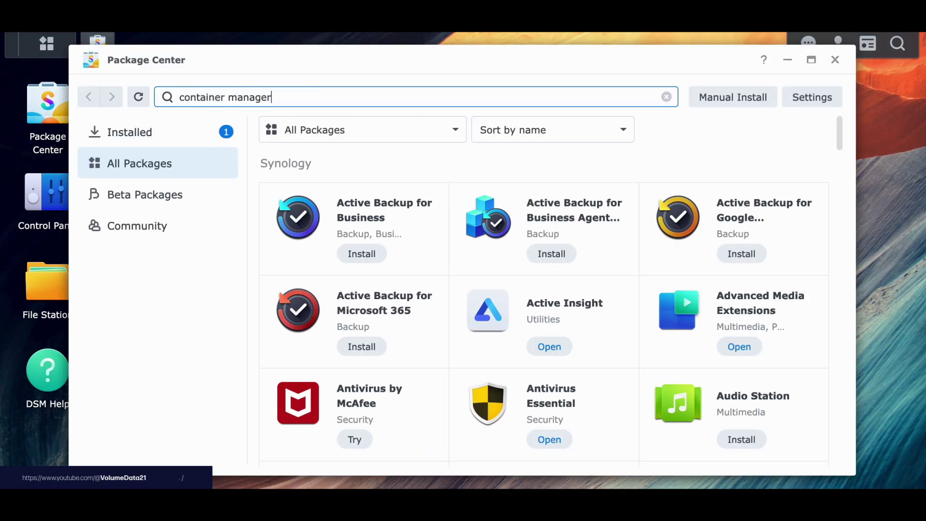
key(Return)
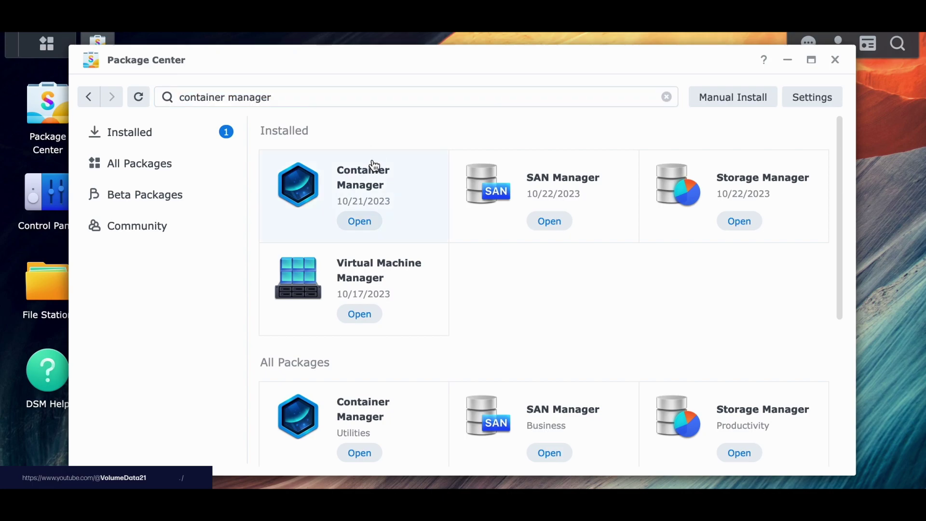
click(374, 166)
click(460, 102)
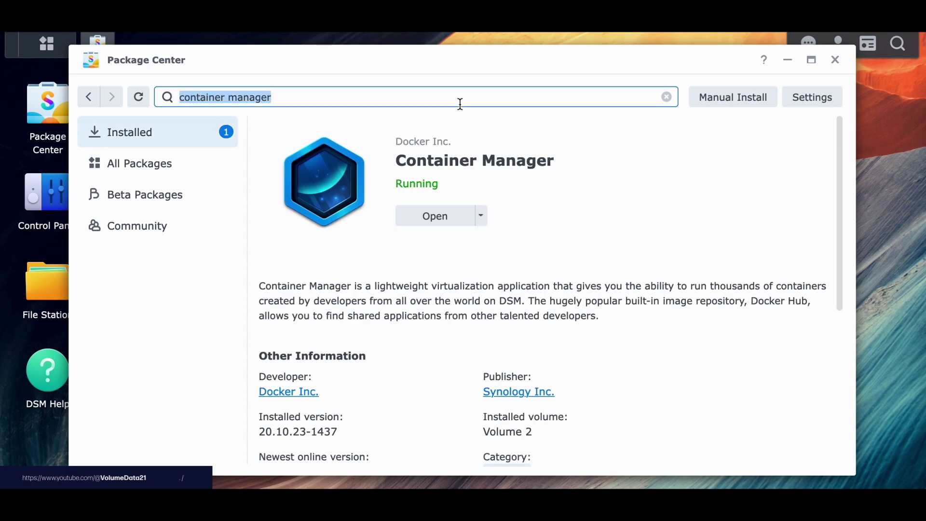
text(text)
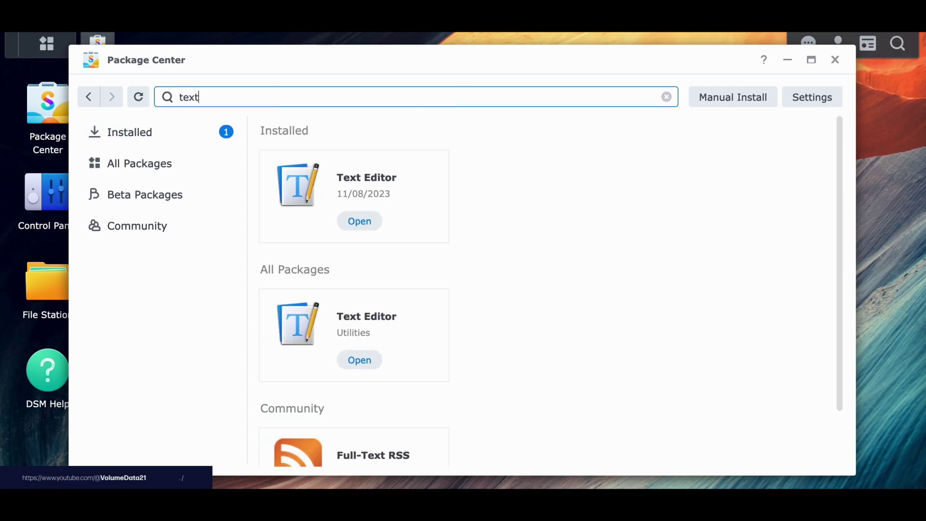
click(416, 180)
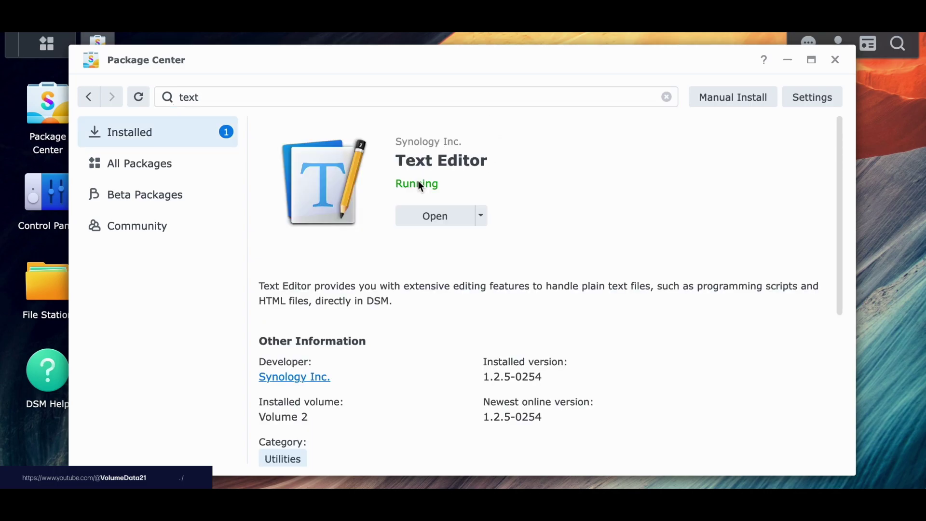
click(835, 60)
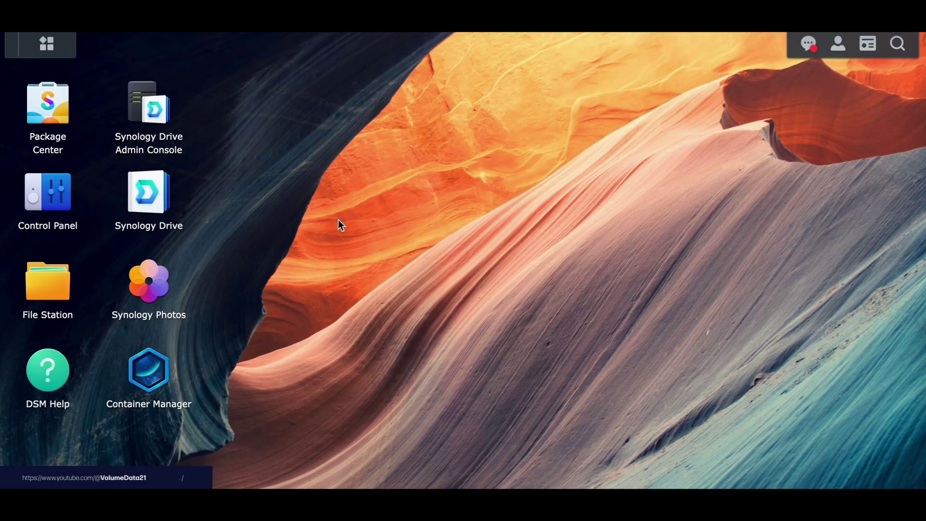
In Container Manager, start a new project named linkding.
click(164, 371)
drag(285, 54, 466, 54)
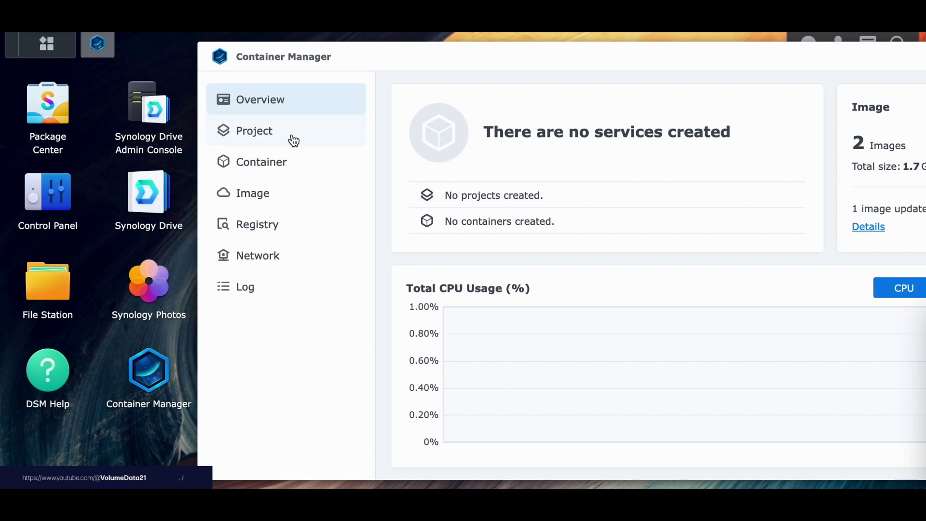
click(293, 141)
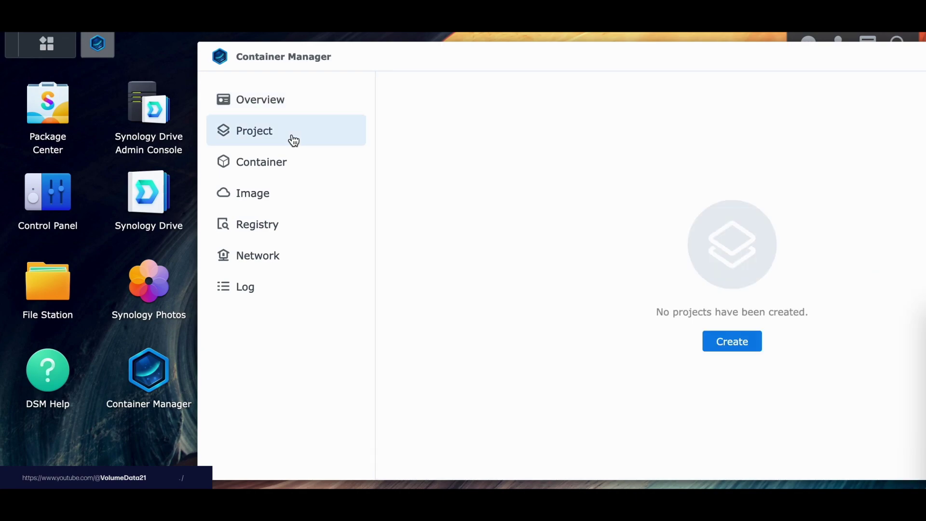
click(723, 344)
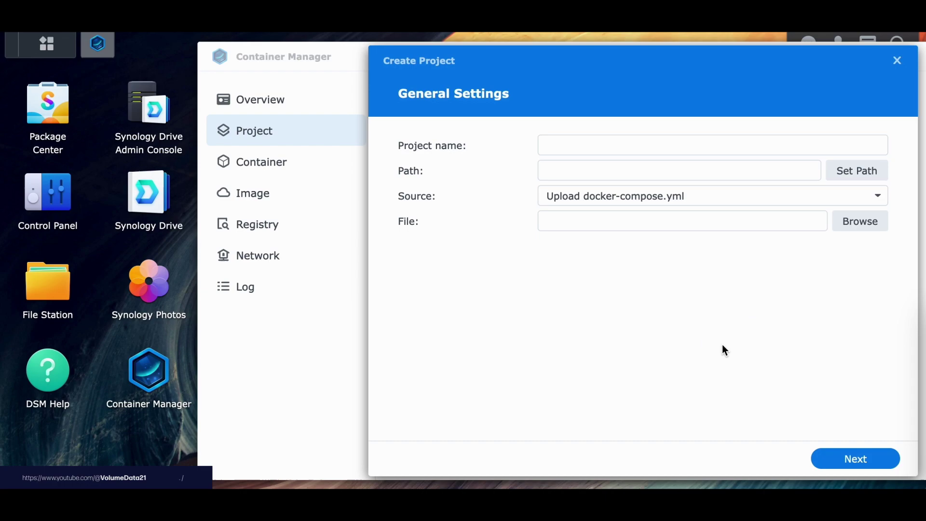
click(600, 147)
text(linkding)
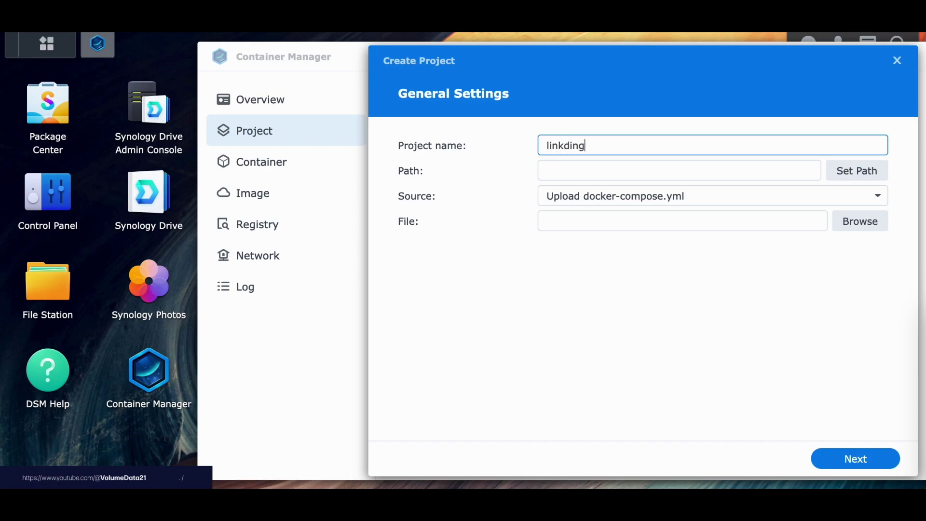
key(Tab)
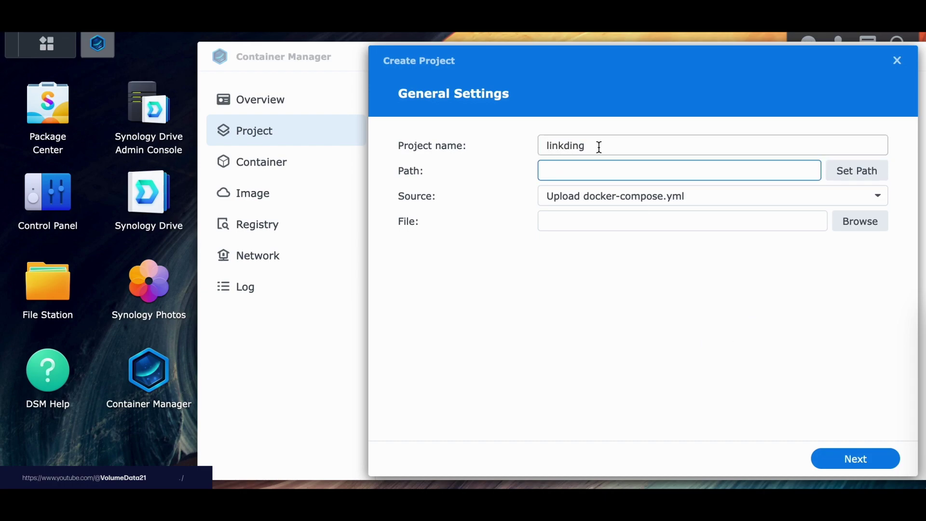
In File Station, create a linkding folder inside the docker folder.
click(67, 280)
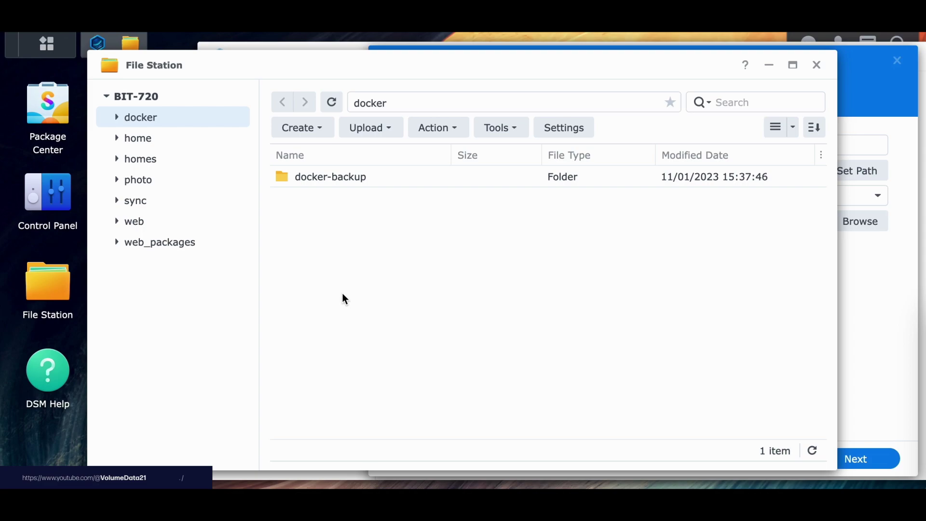
right_click(395, 255)
click(423, 229)
text(linkding)
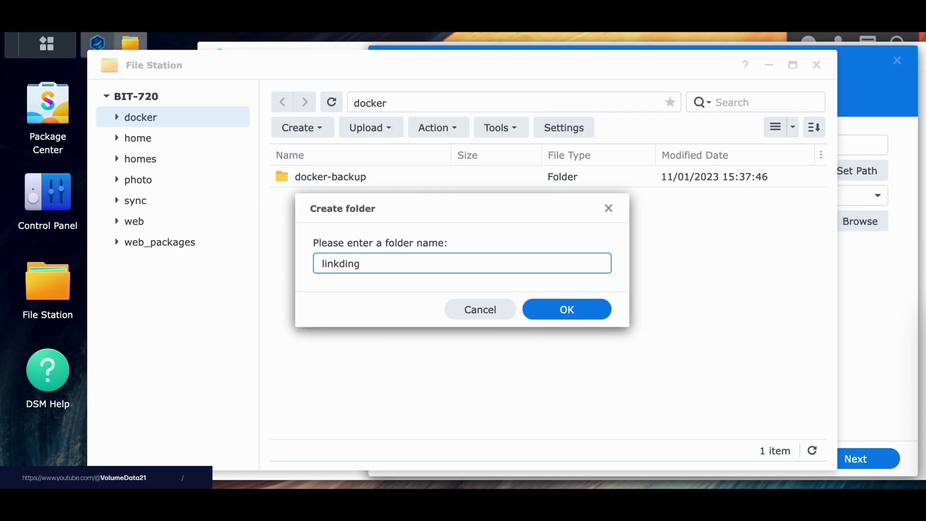
key(Return)
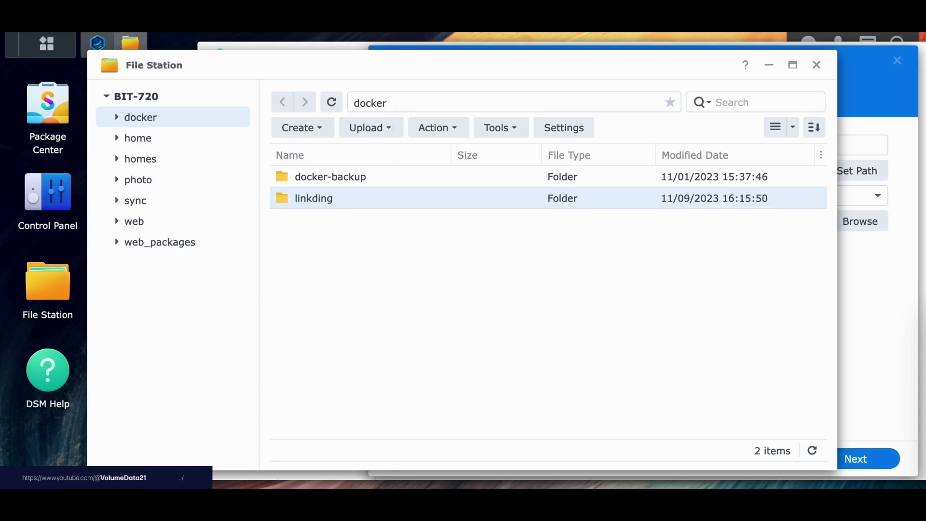
click(816, 65)
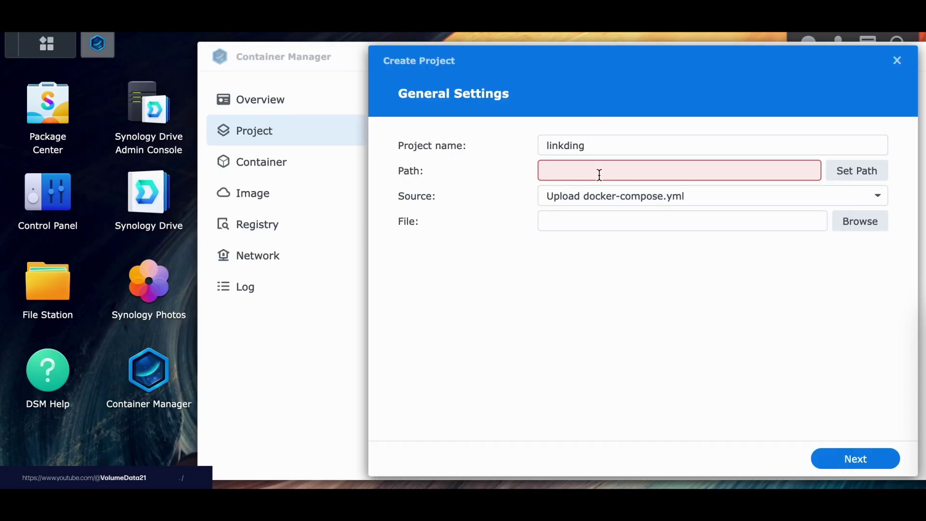
Set the project path to /docker/linkding.
click(843, 170)
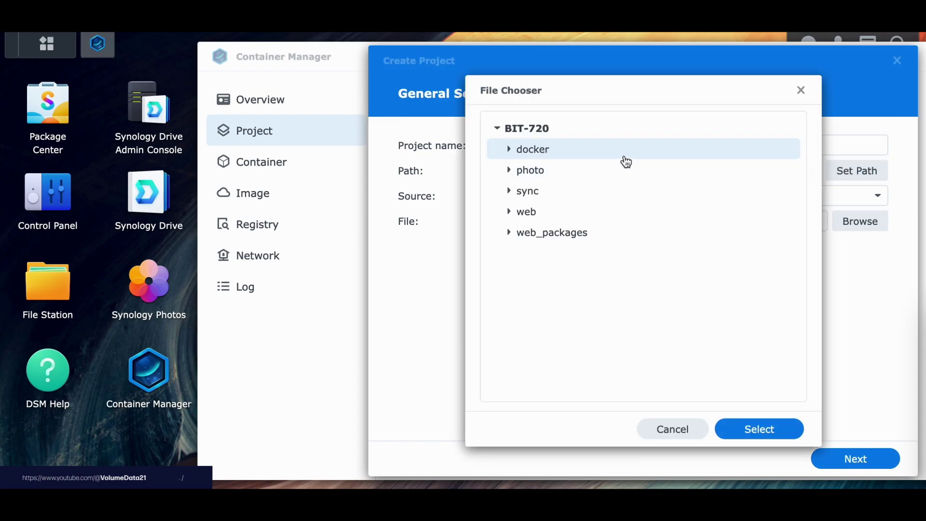
click(509, 150)
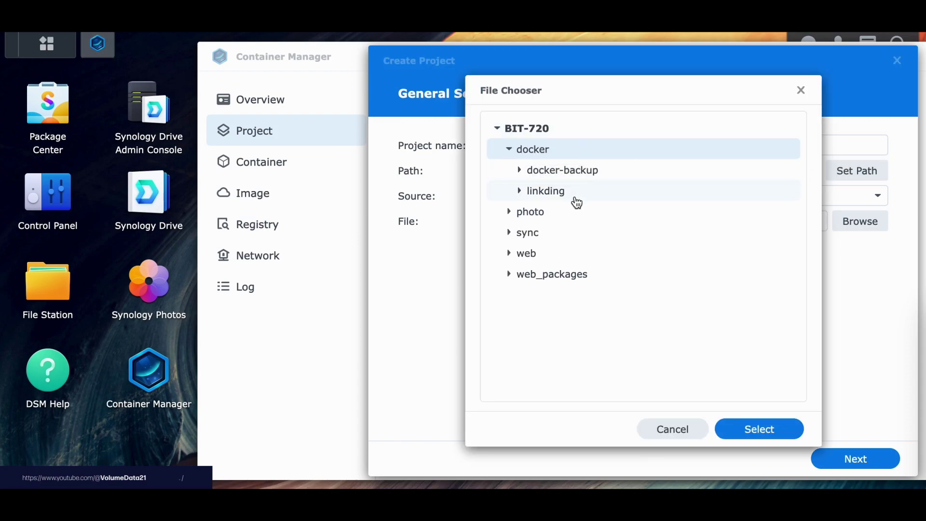
click(566, 193)
click(759, 430)
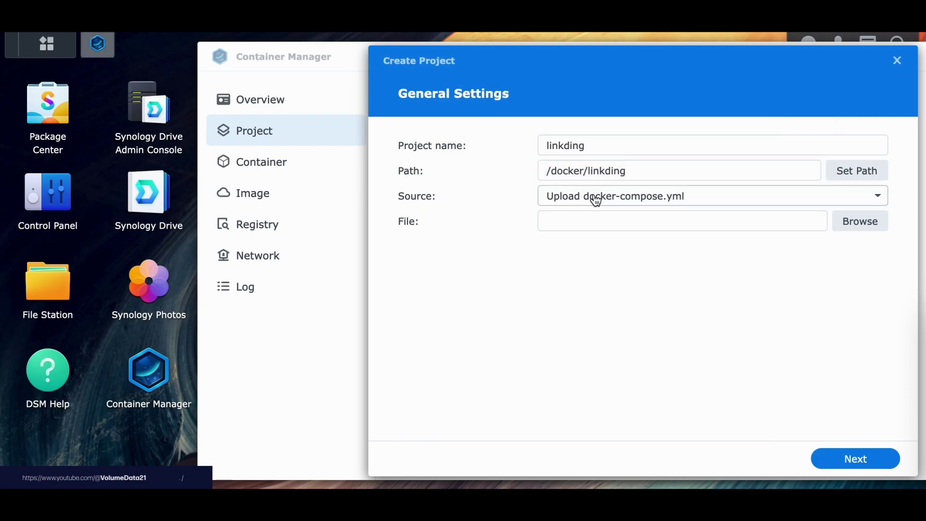
Set the project source to Create docker-compose.yml.
click(596, 200)
click(590, 243)
click(564, 298)
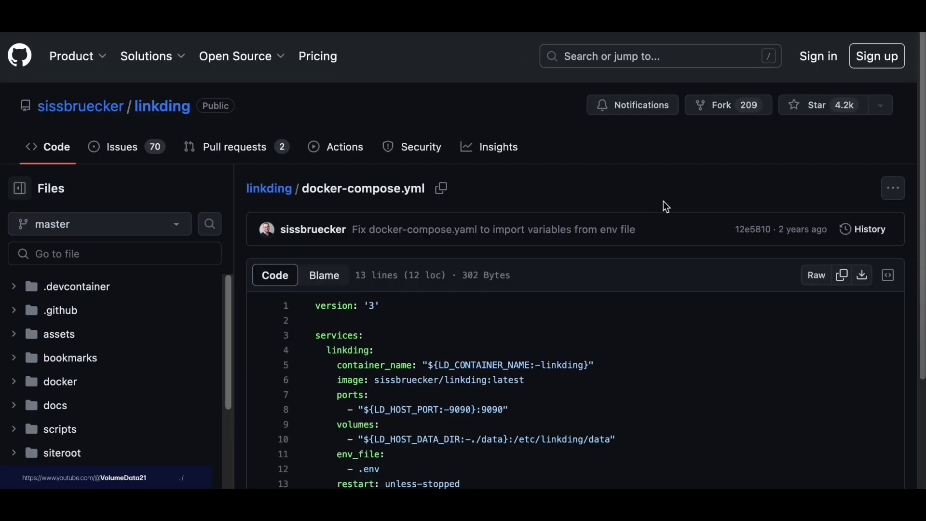
Copy the raw docker-compose.yml contents from GitHub and select its code lines.
scroll(663, 201, down, 3)
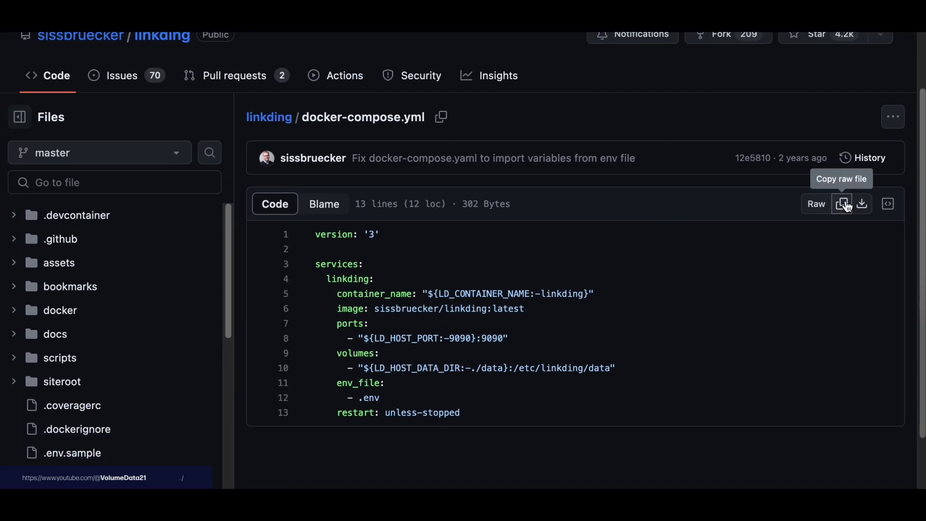
click(842, 205)
drag(316, 235, 568, 411)
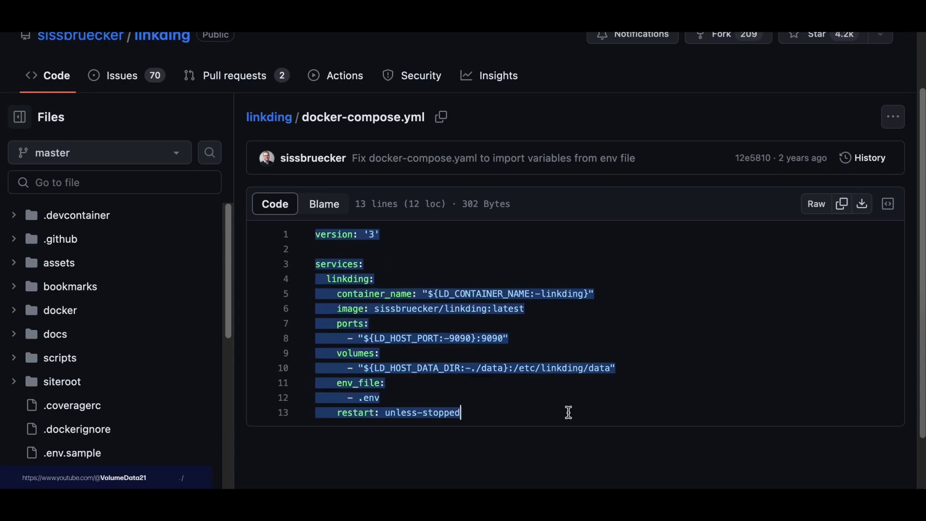
click(569, 412)
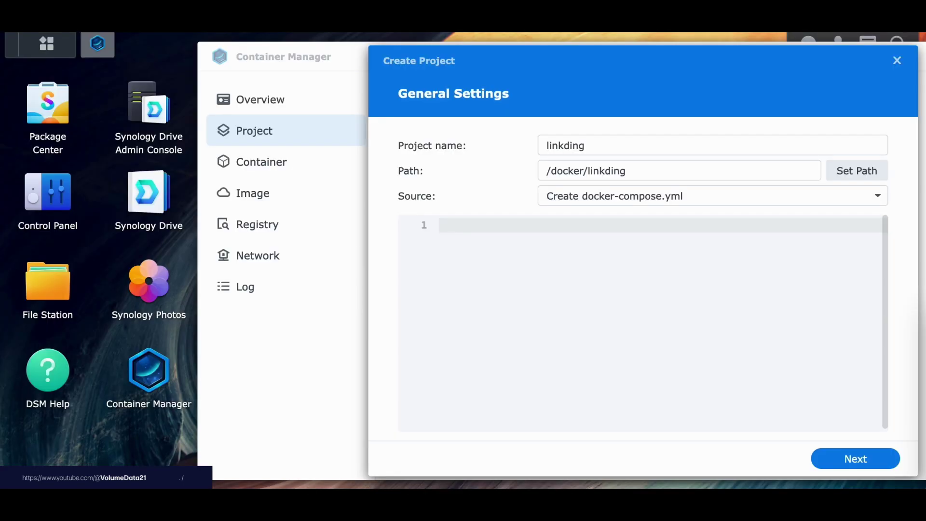
Paste the compose YAML, finish creating linkding, and close the build log showing the missing .env error.
key(ctrl+v)
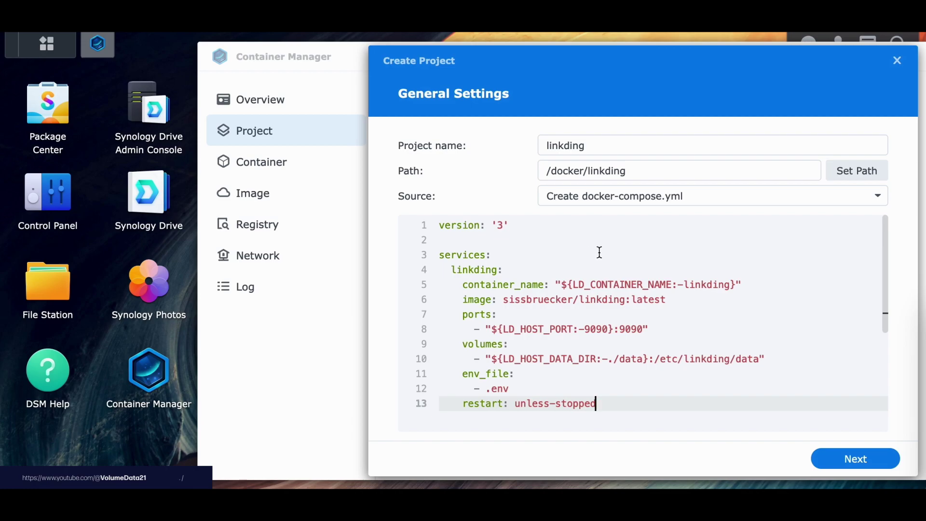
click(847, 464)
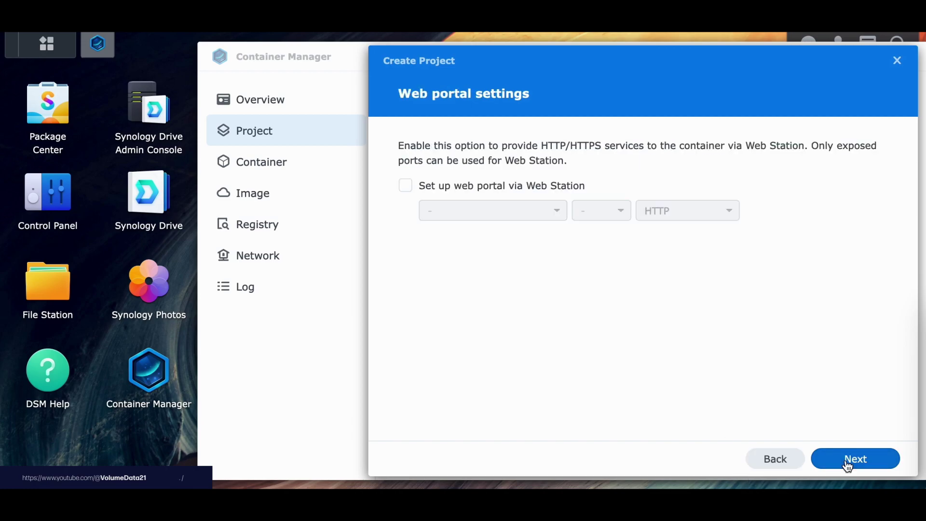
click(847, 464)
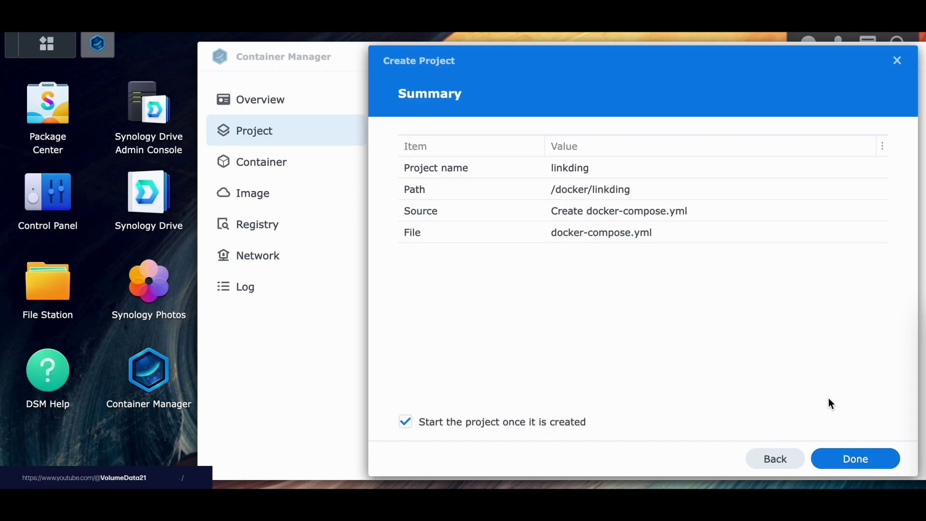
click(867, 460)
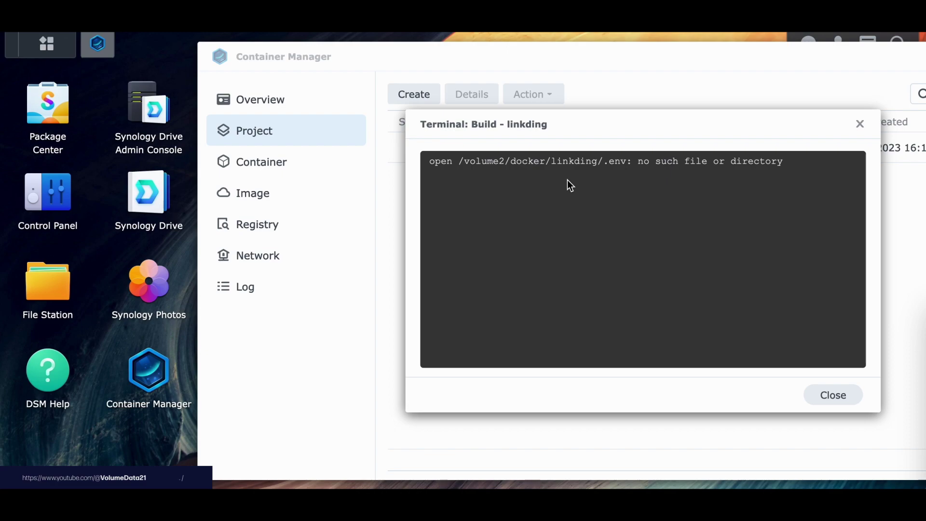
click(830, 394)
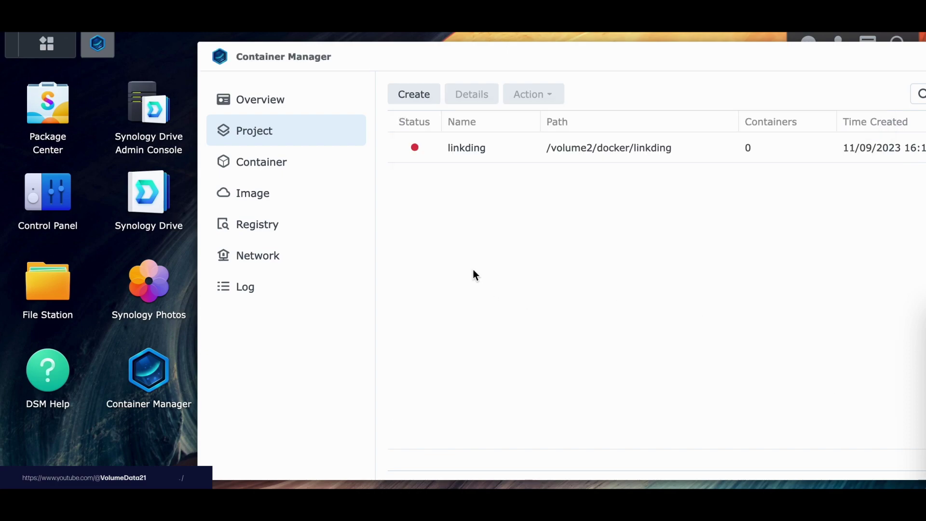
Open compose.yaml from docker/linkding in Text Editor.
click(54, 297)
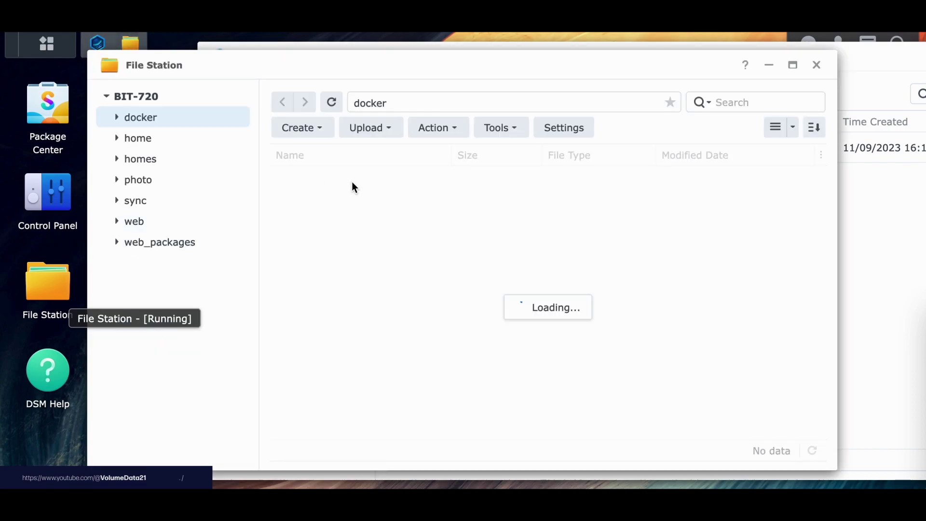
double_click(317, 202)
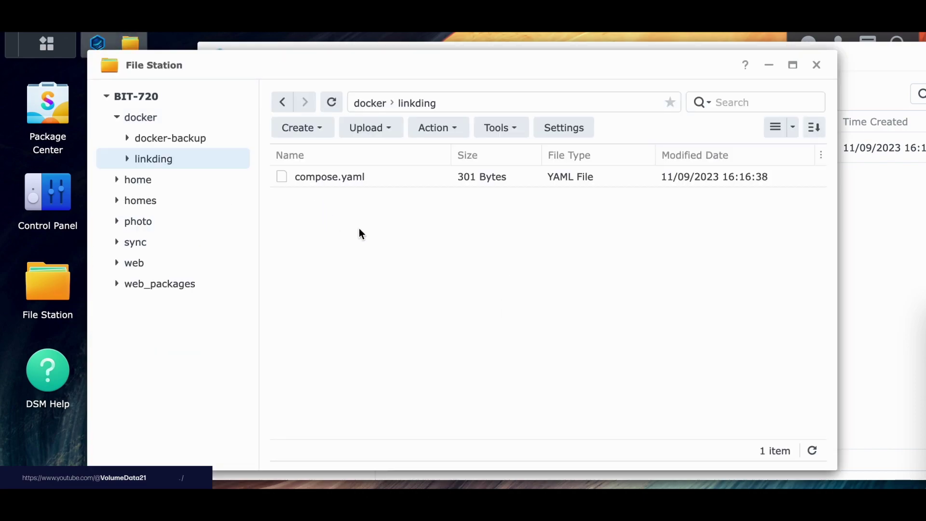
click(356, 181)
right_click(392, 186)
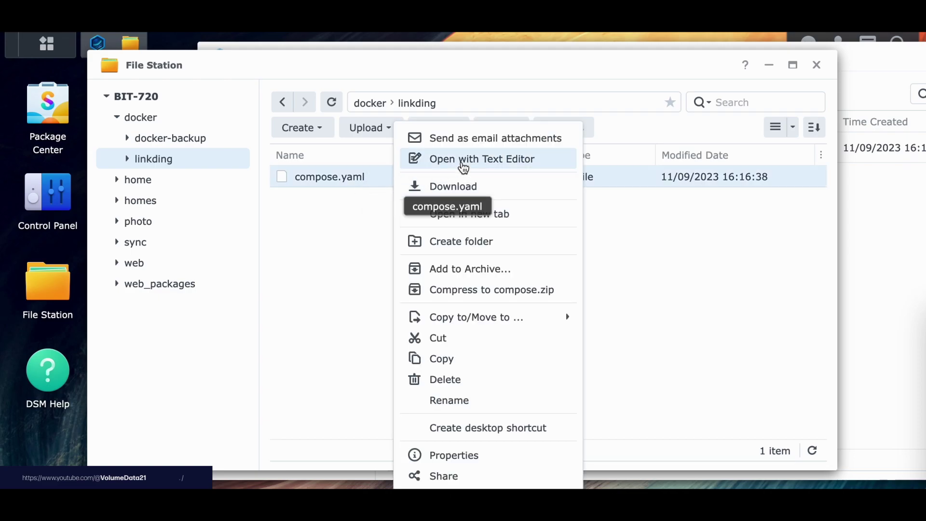
click(464, 164)
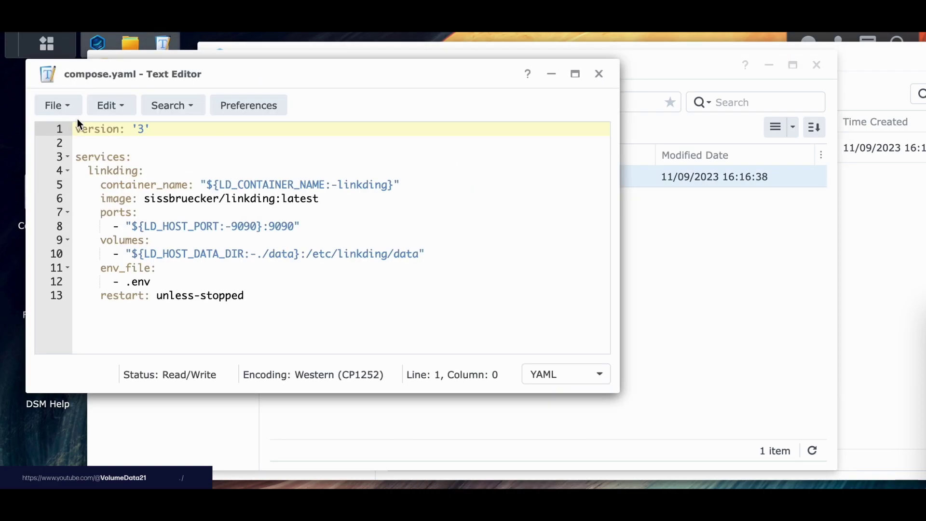
Save a copy as .env and delete all its contents.
click(62, 104)
click(68, 222)
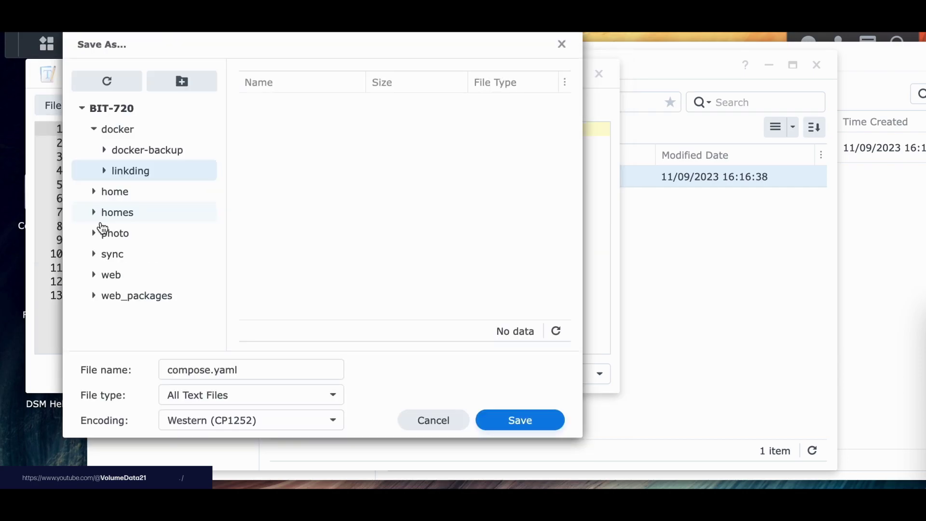
text(.env)
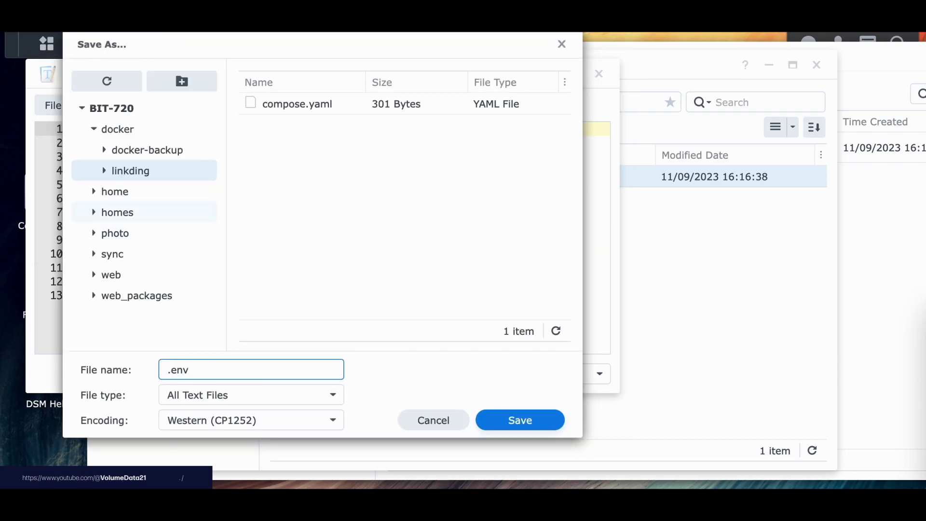
key(Return)
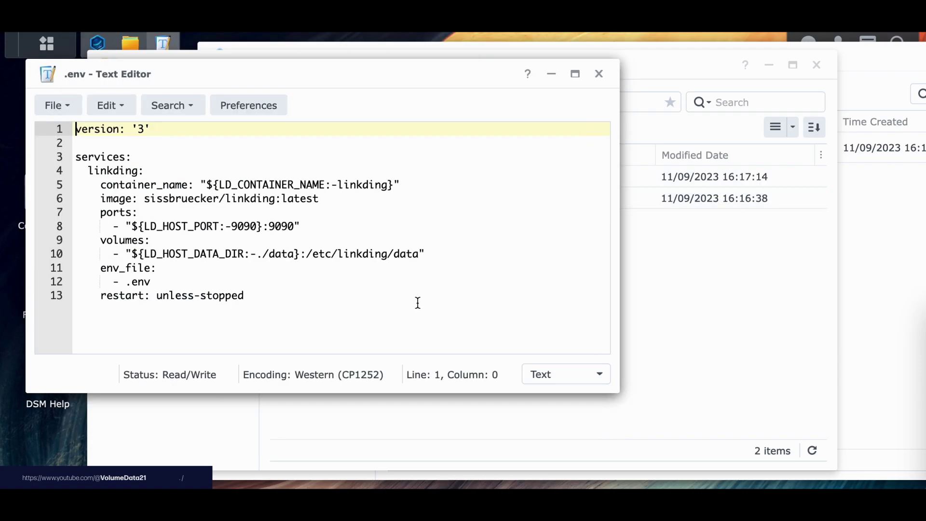
click(383, 256)
key(ctrl+a)
key(Delete)
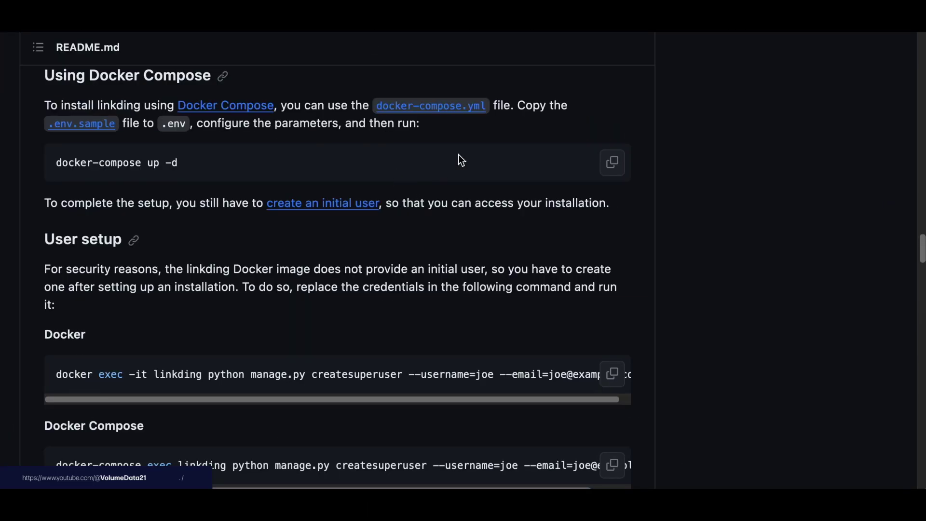
Copy the raw .env.sample contents from GitHub.
drag(510, 105, 421, 124)
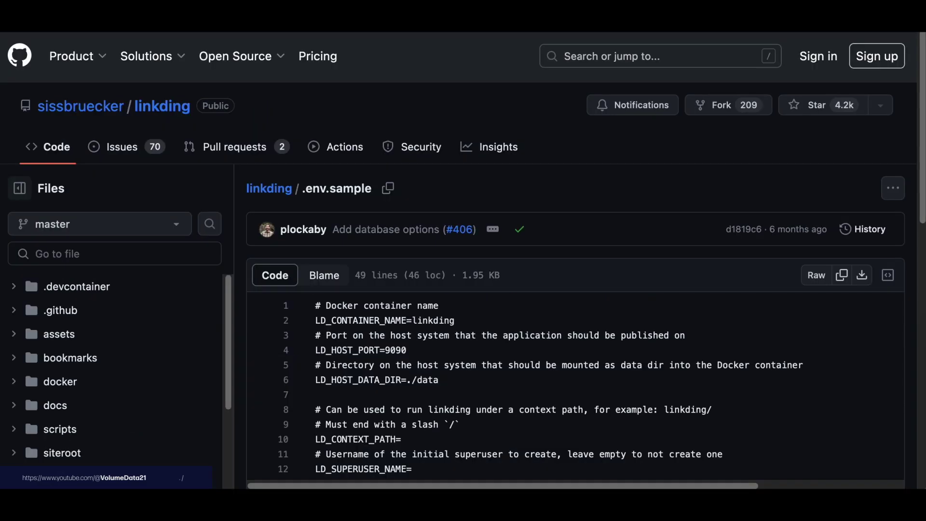
scroll(675, 220, down, 2)
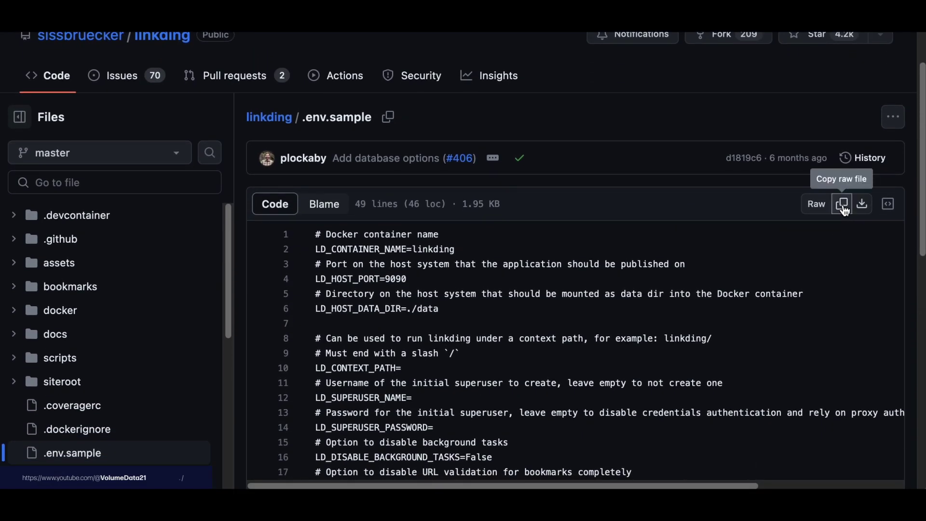
click(842, 205)
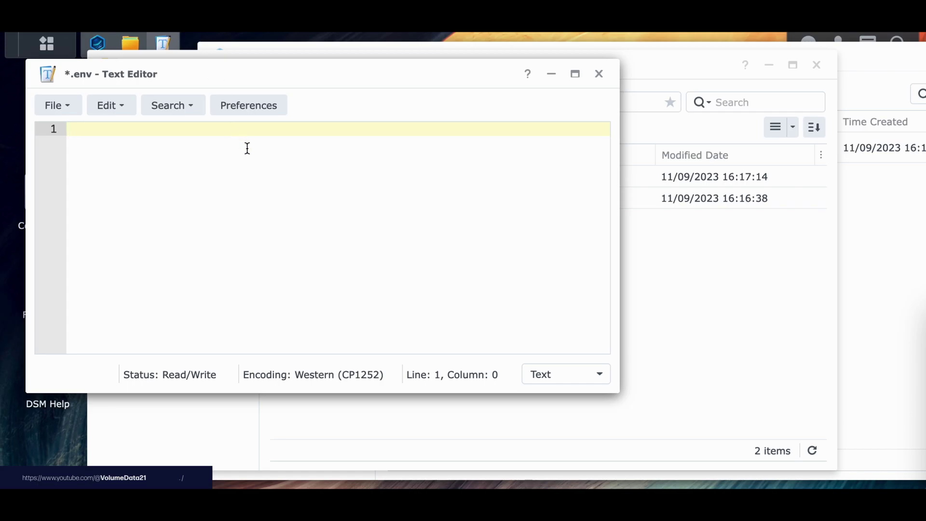
Paste the sample settings into .env and fill in LD_SUPERUSER_NAME and LD_SUPERUSER_PASSWORD values.
key(ctrl+v)
scroll(294, 206, up, 10)
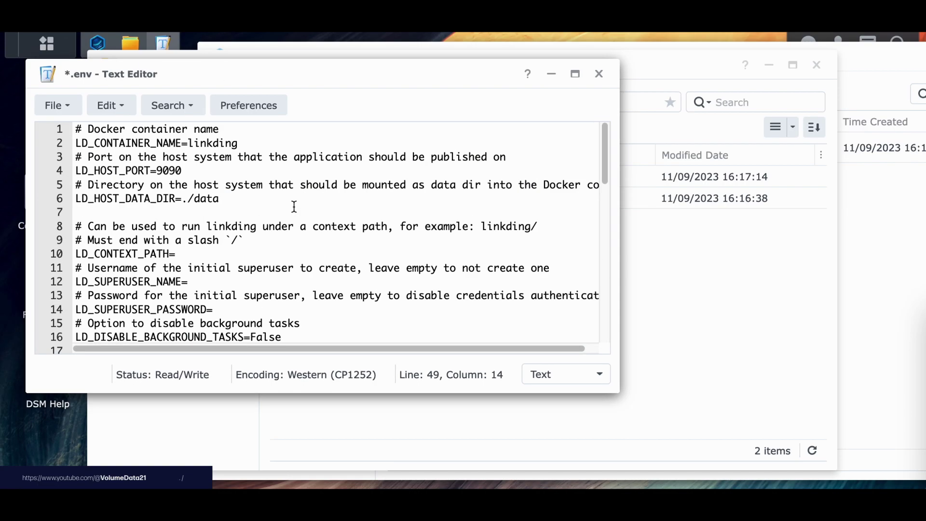
double_click(141, 277)
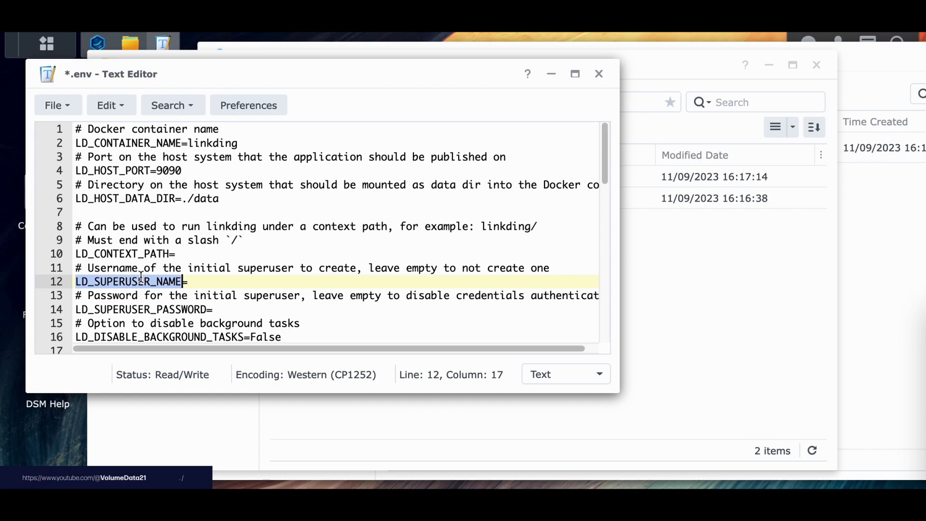
click(206, 283)
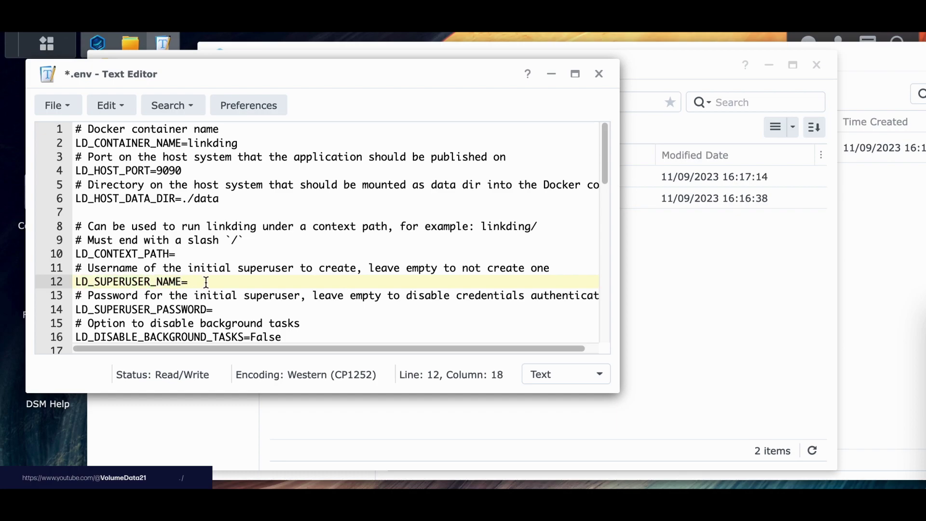
text(linky)
double_click(127, 310)
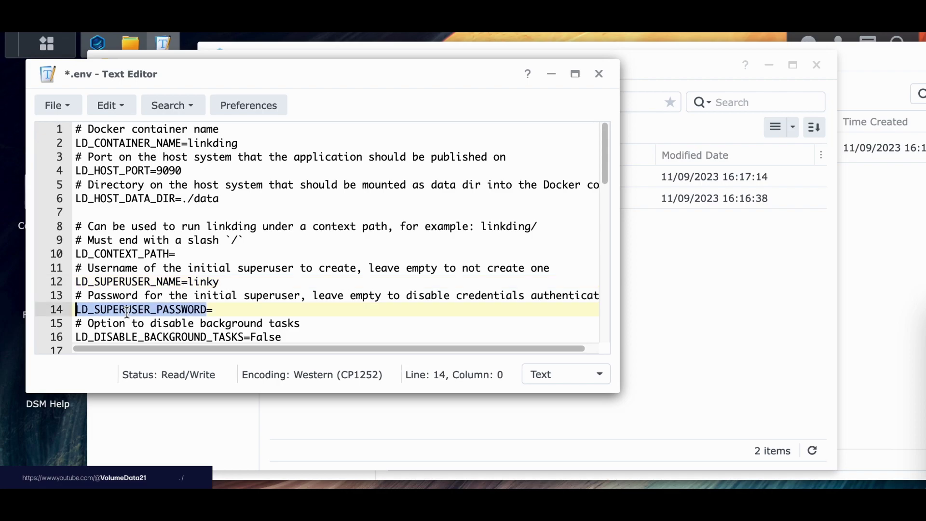
click(228, 313)
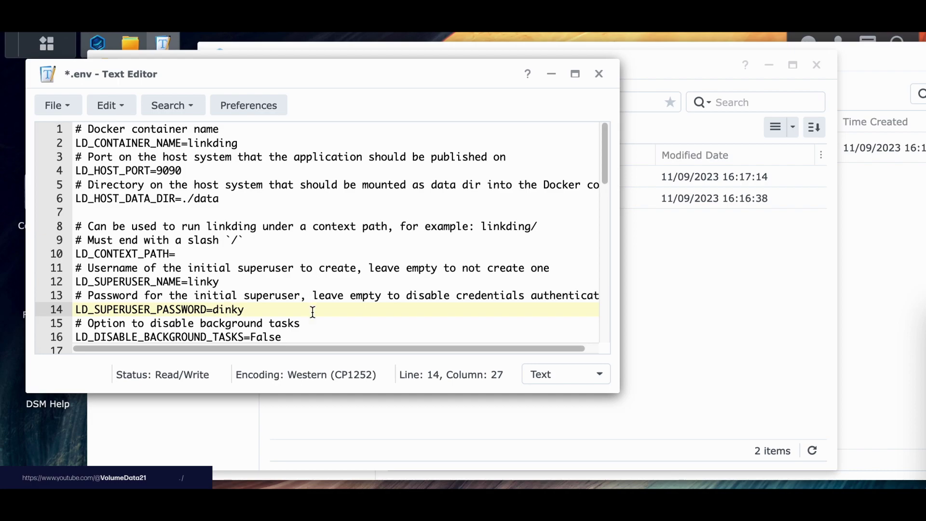
Save the .env file and highlight its LD_HOST_DATA_DIR=./data line.
scroll(356, 270, down, 1)
scroll(356, 270, up, 1)
scroll(357, 271, down, 1)
scroll(357, 271, up, 1)
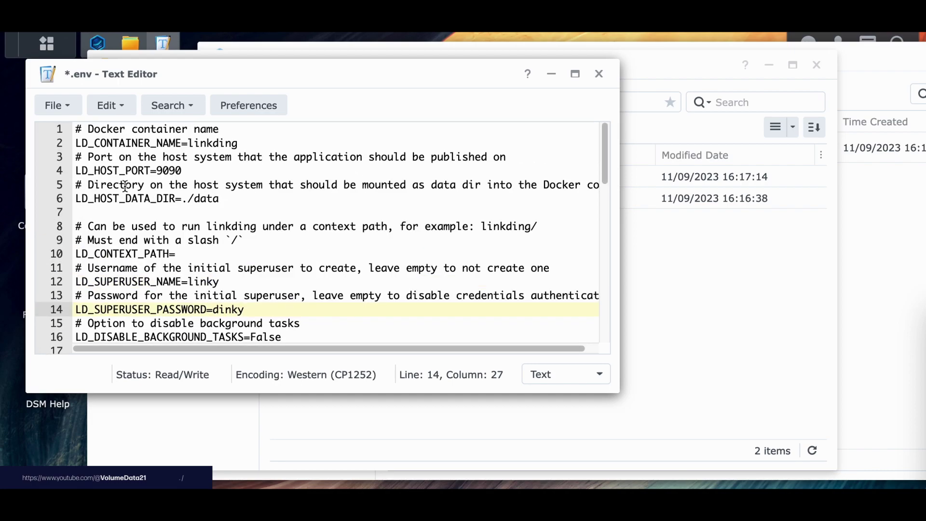
click(65, 113)
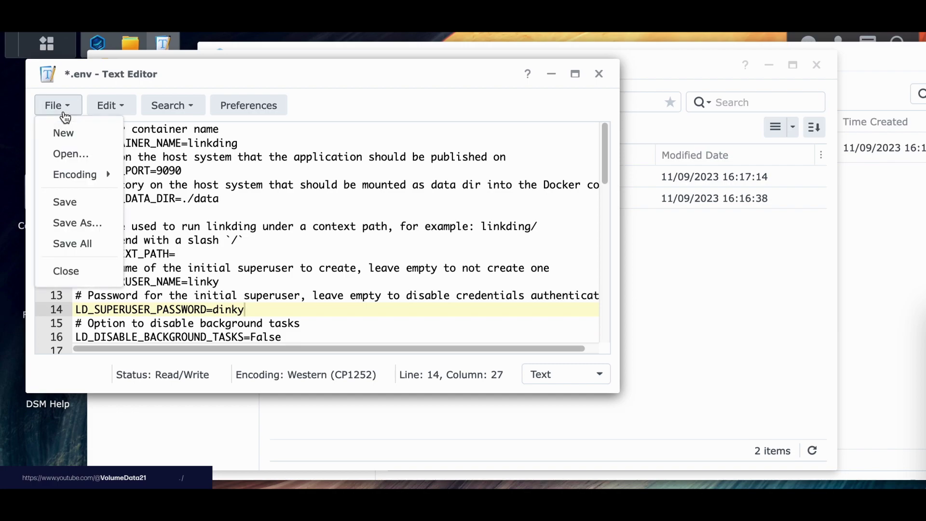
click(95, 211)
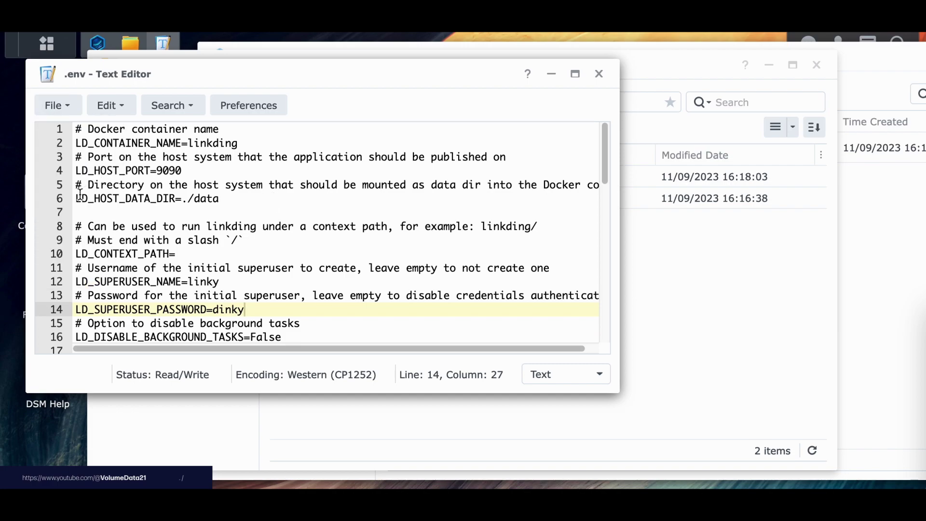
drag(80, 198, 238, 202)
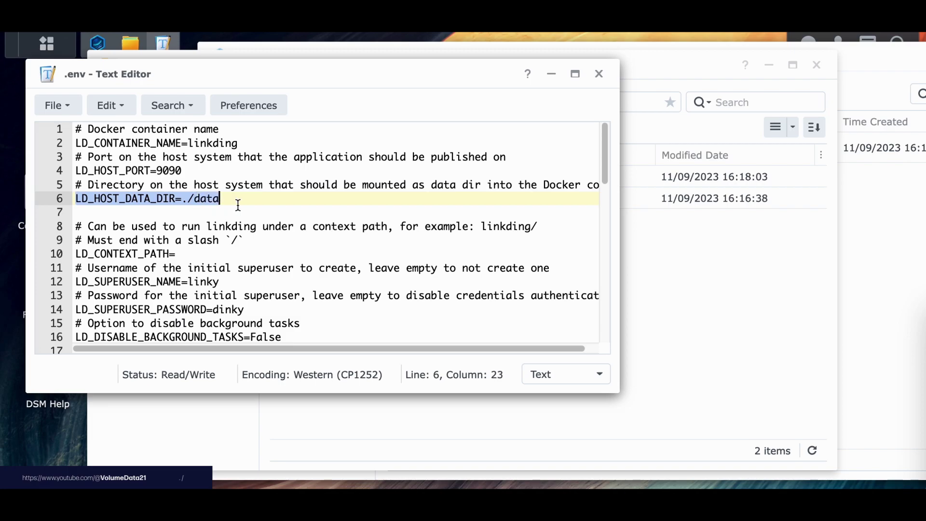
Close Text Editor, create a data folder in docker/linkding, and close File Station.
click(598, 73)
right_click(391, 248)
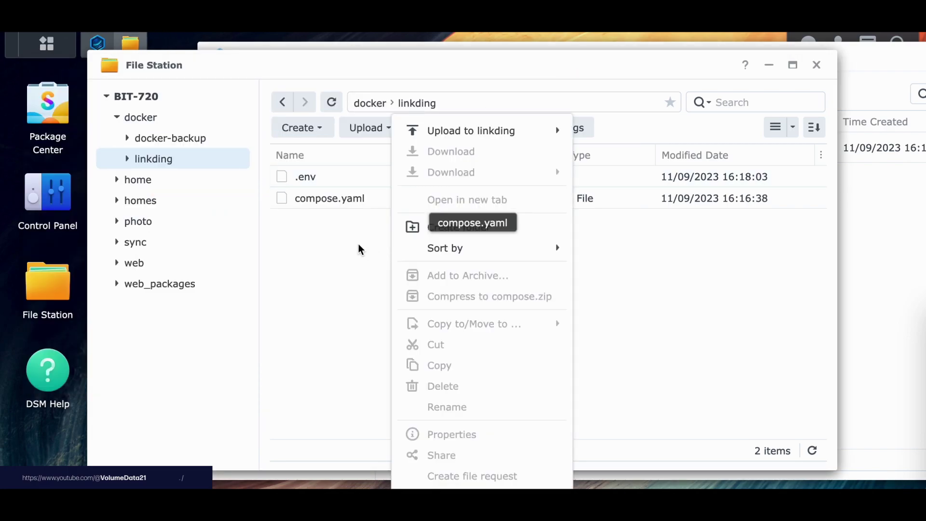
right_click(326, 249)
click(398, 227)
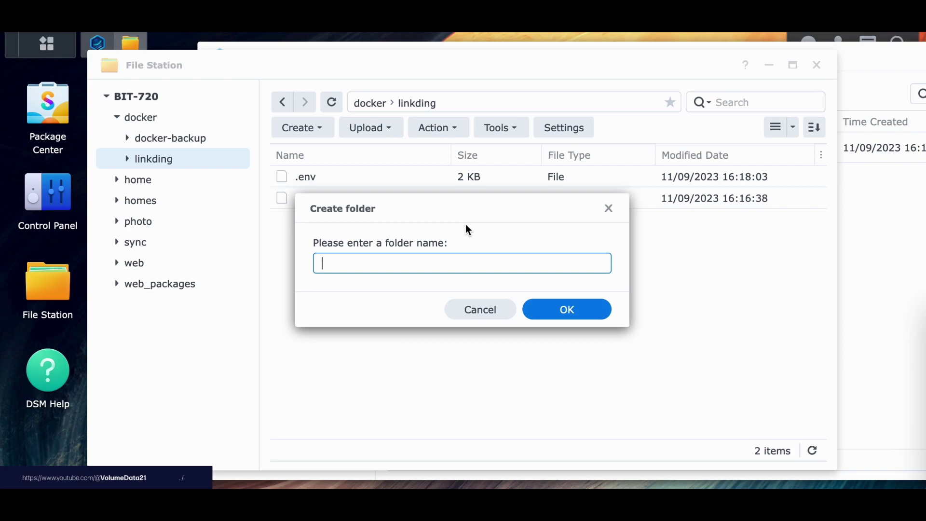
text(data)
key(Return)
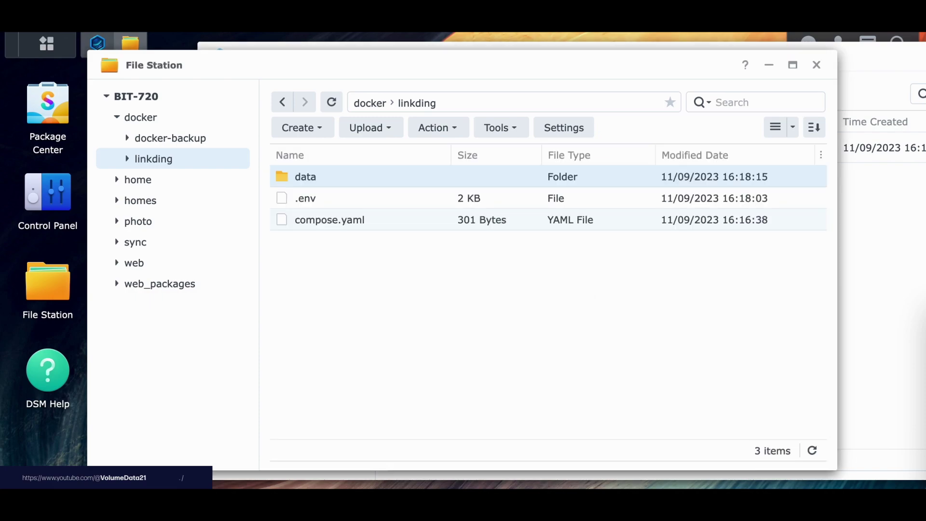
click(475, 332)
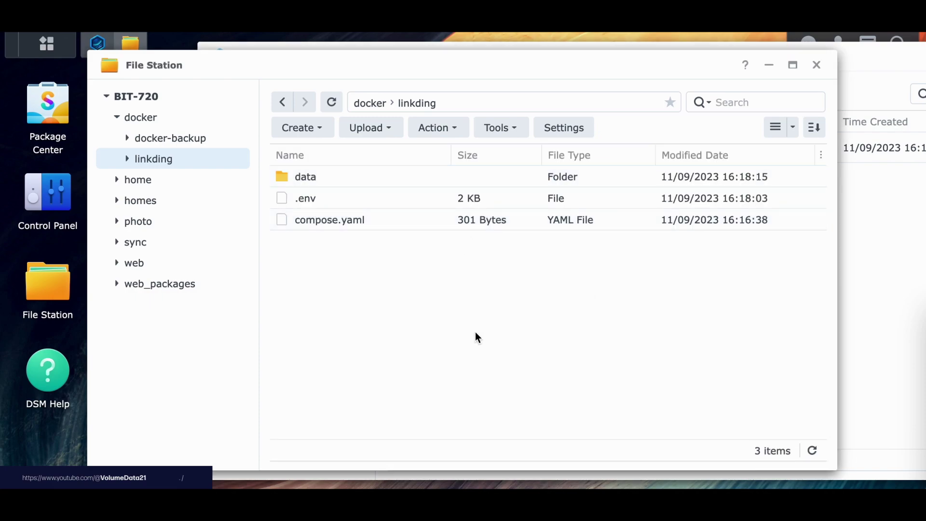
click(816, 65)
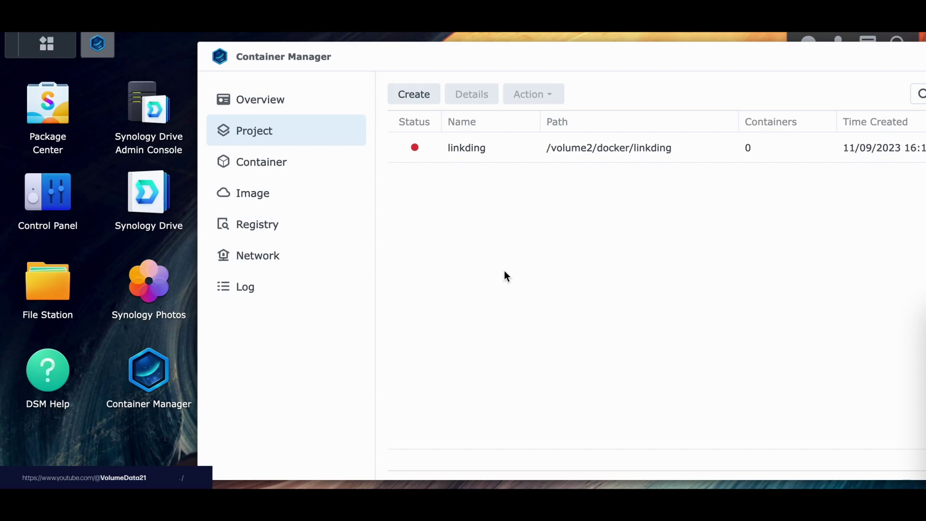
Build the linkding project and close the successful build log.
right_click(661, 148)
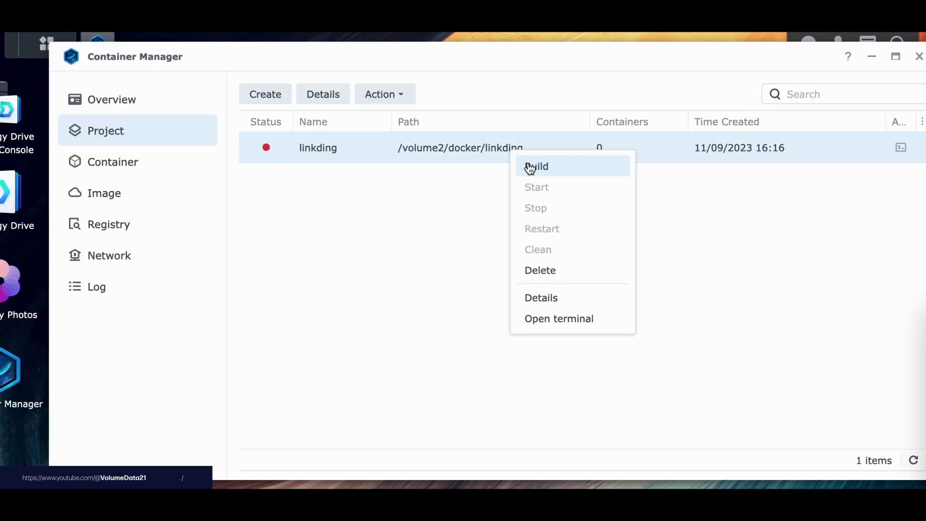
click(677, 166)
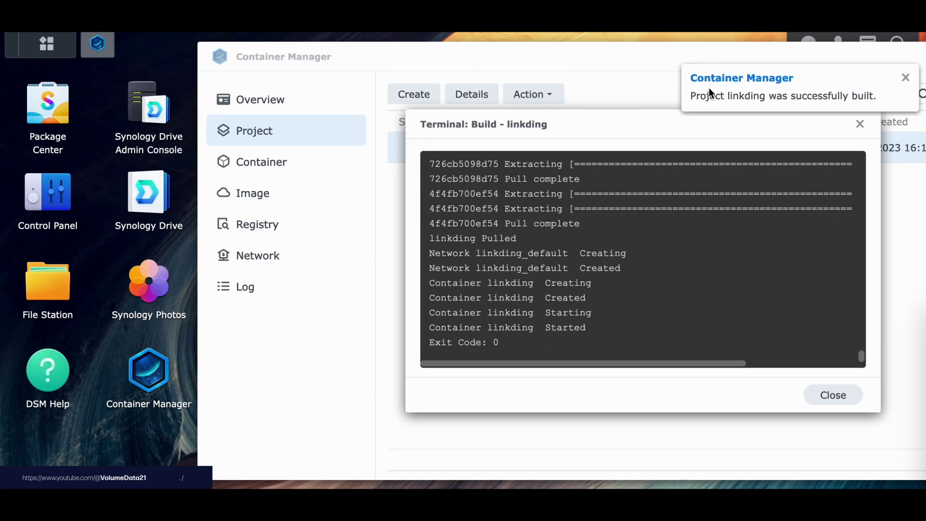
click(841, 398)
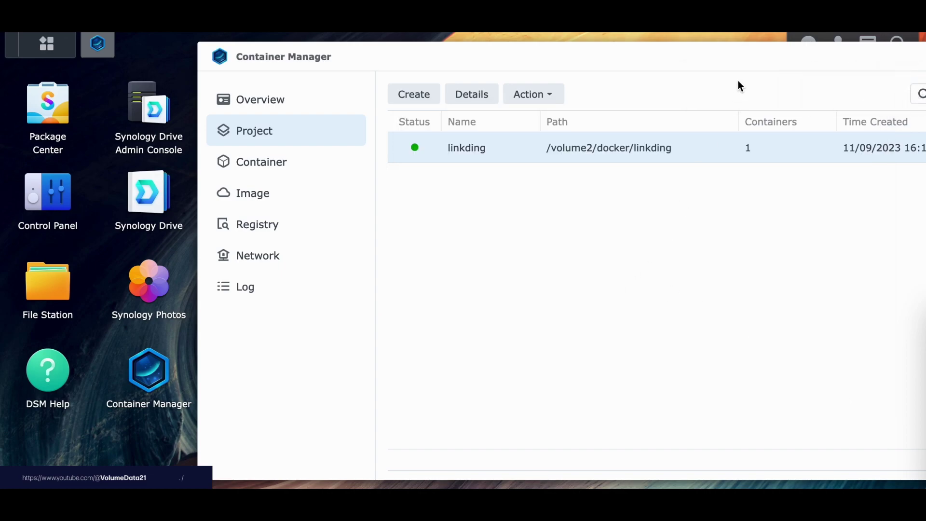
Minimize Container Manager and read LAN 1's IP 192.168.1.20 in Control Panel's Network Interface.
double_click(858, 56)
click(829, 89)
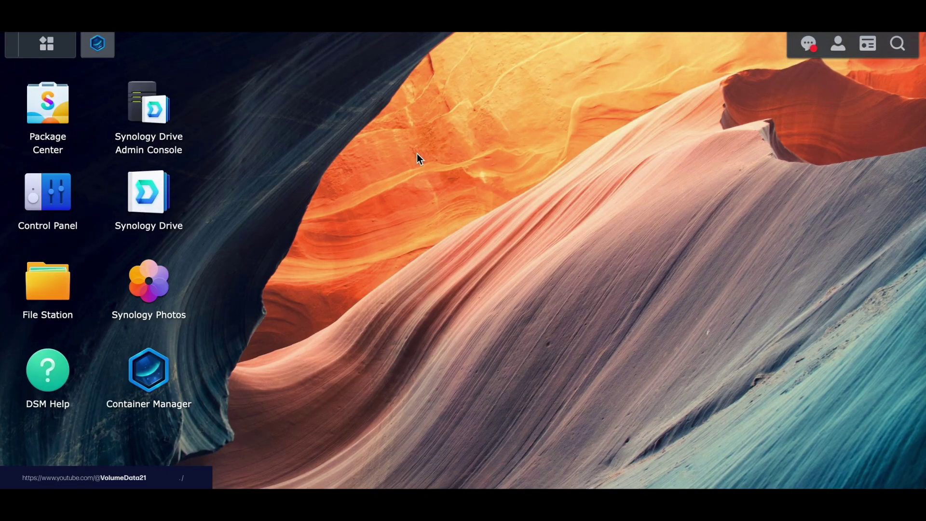
click(68, 194)
click(196, 248)
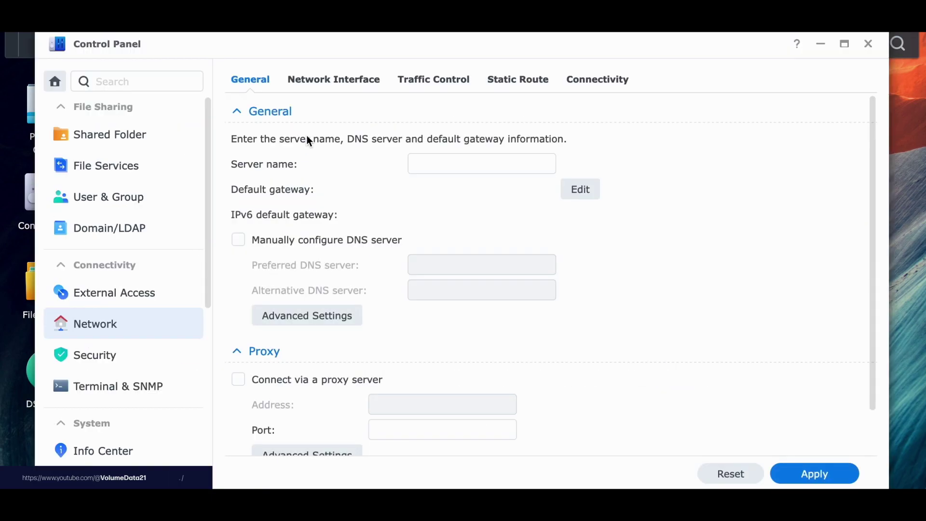
click(334, 81)
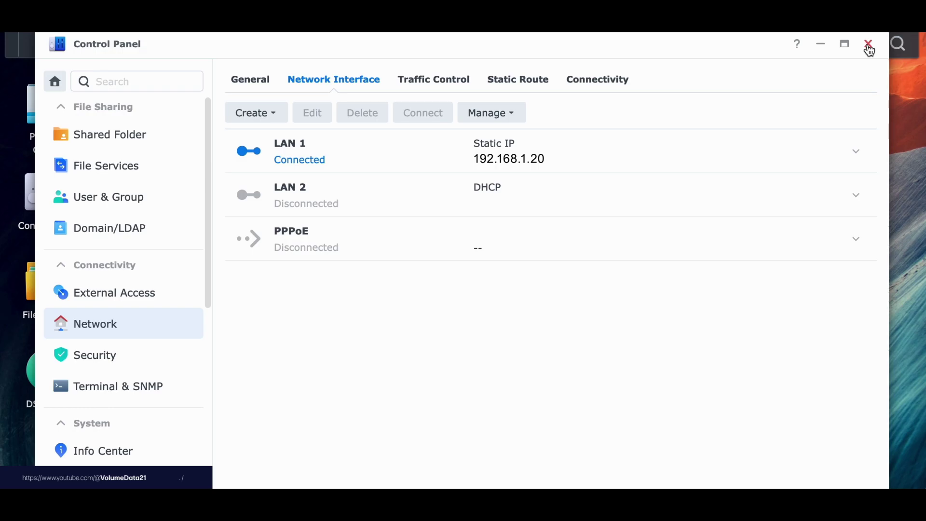
click(869, 47)
In a new tab, go to the NAS's 192.168 address to load the linkding login page.
key(ctrl+t)
text(1)
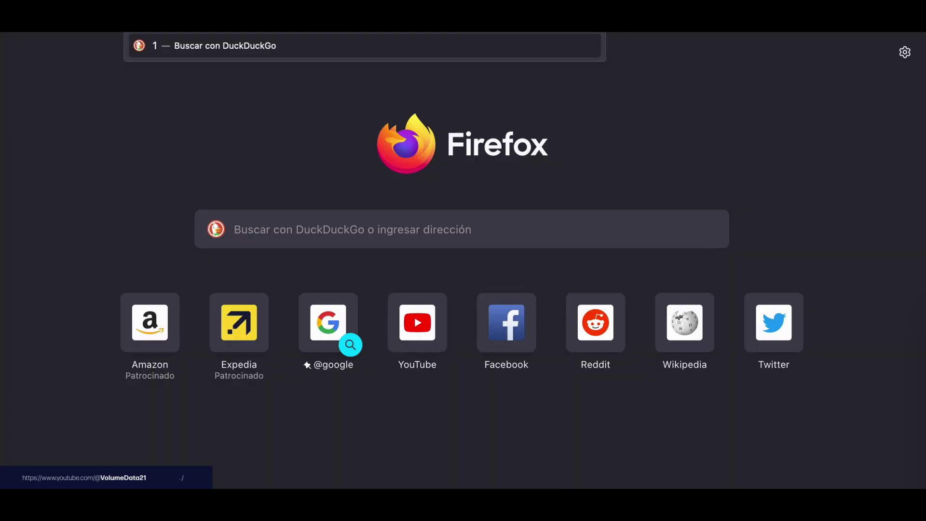
text(92.168)
key(Return)
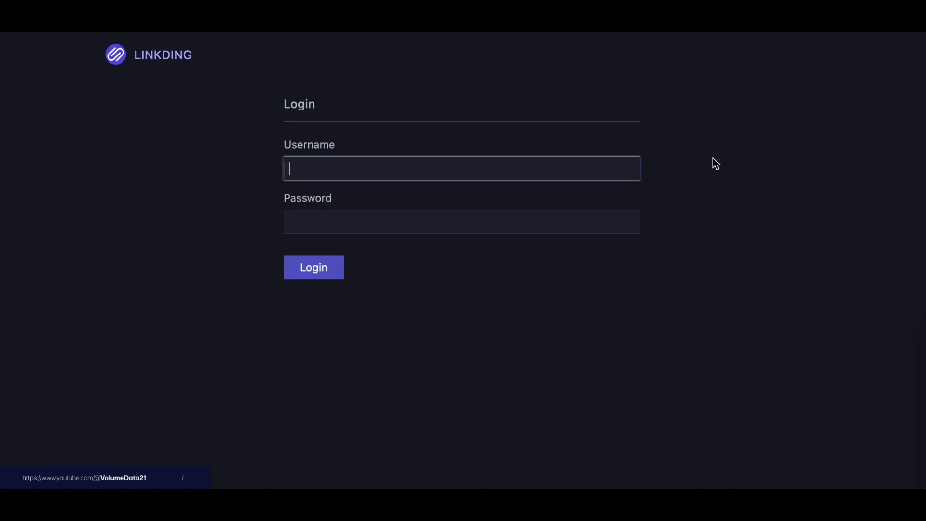
Sign in to linkding with the admin username and password.
text(linky)
key(Tab)
text(*****)
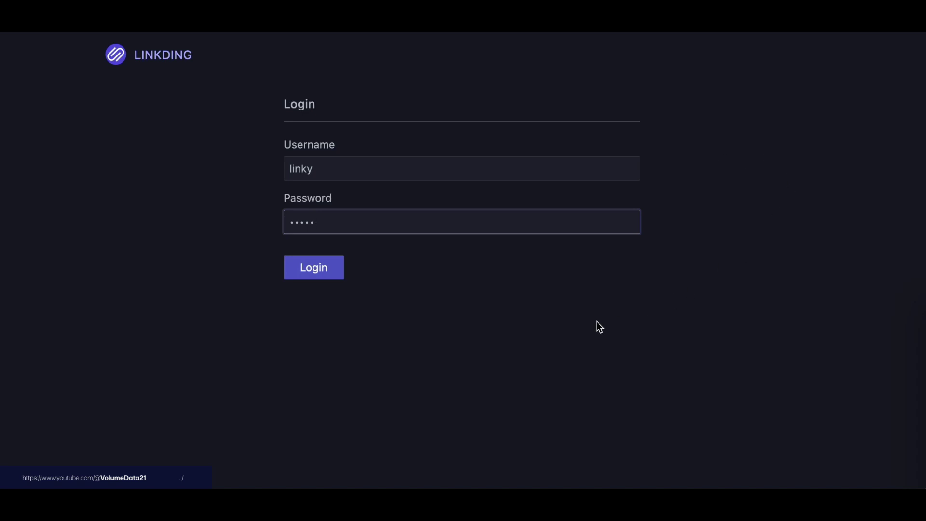
click(325, 279)
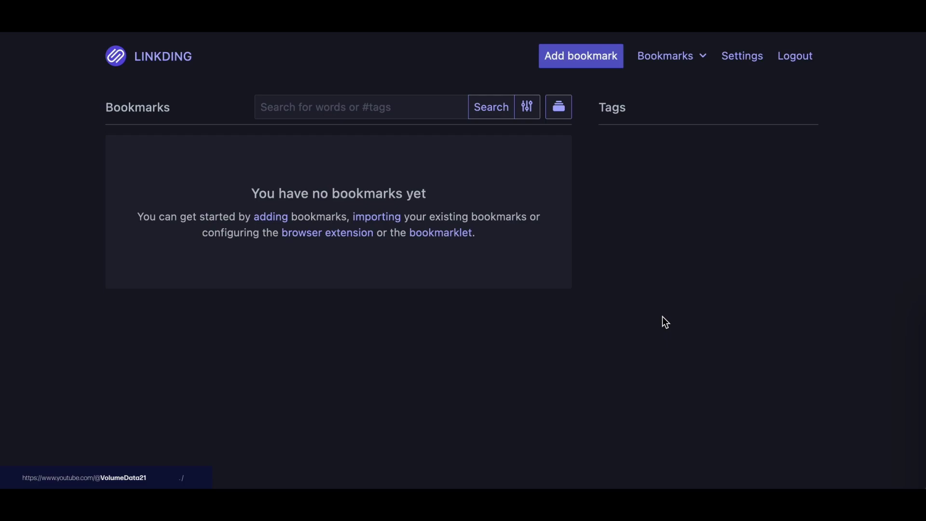
Bookmark the sissbruecker/linkding GitHub repository with tags linkding and bookmarks, open it, then return.
click(605, 70)
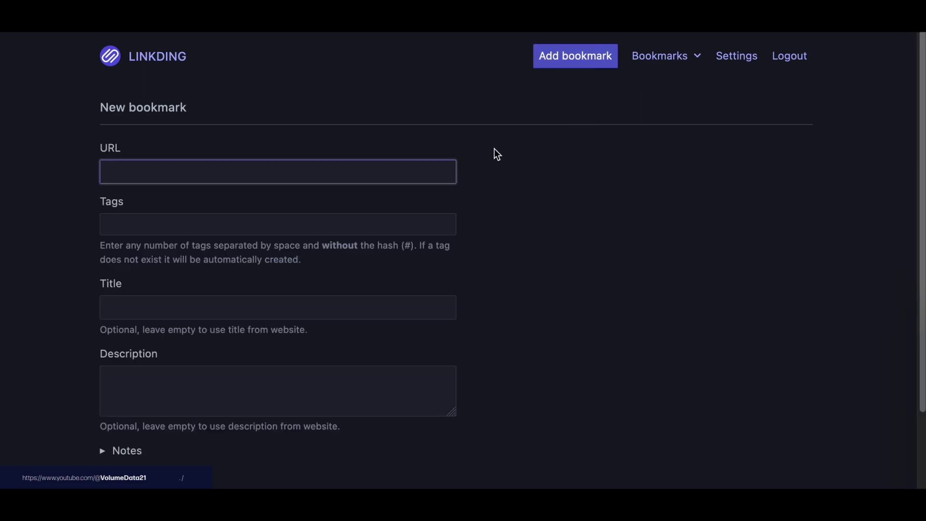
text(linkding)
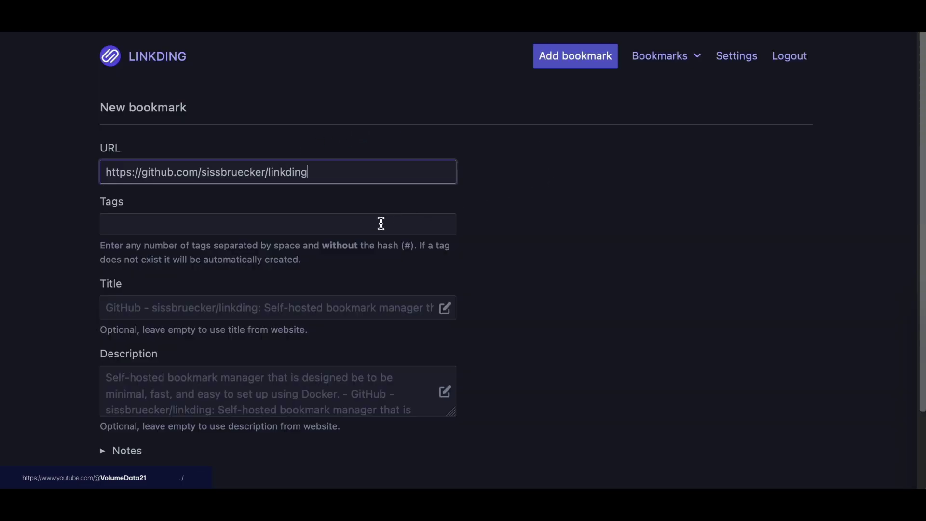
click(380, 223)
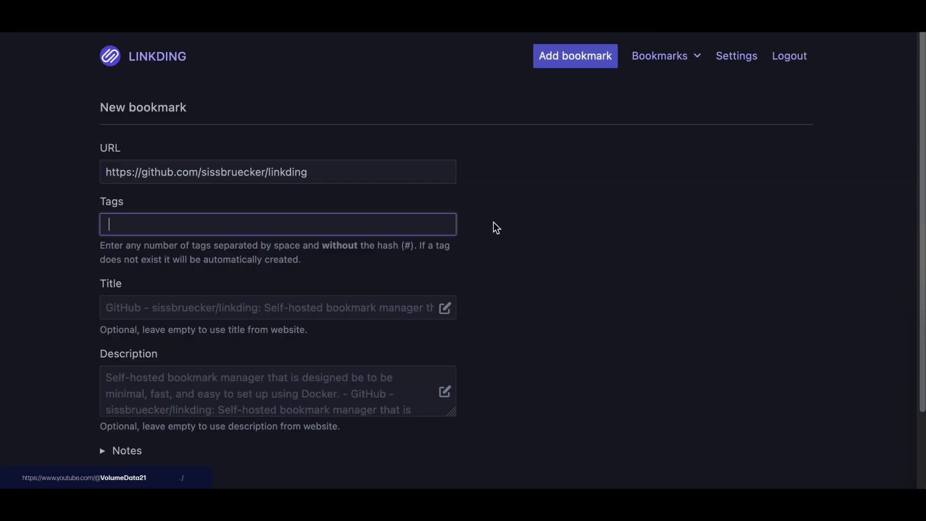
text(linkding, bookmarks)
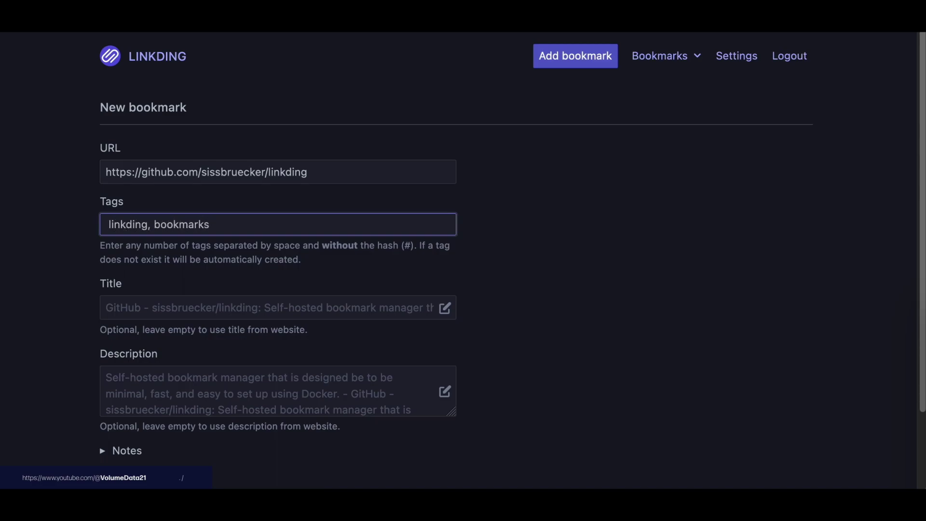
key(Return)
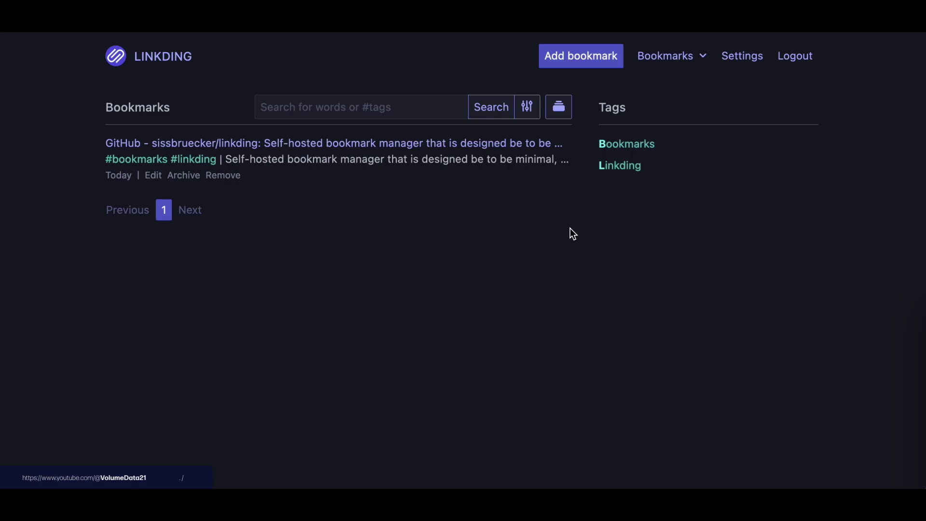
click(437, 150)
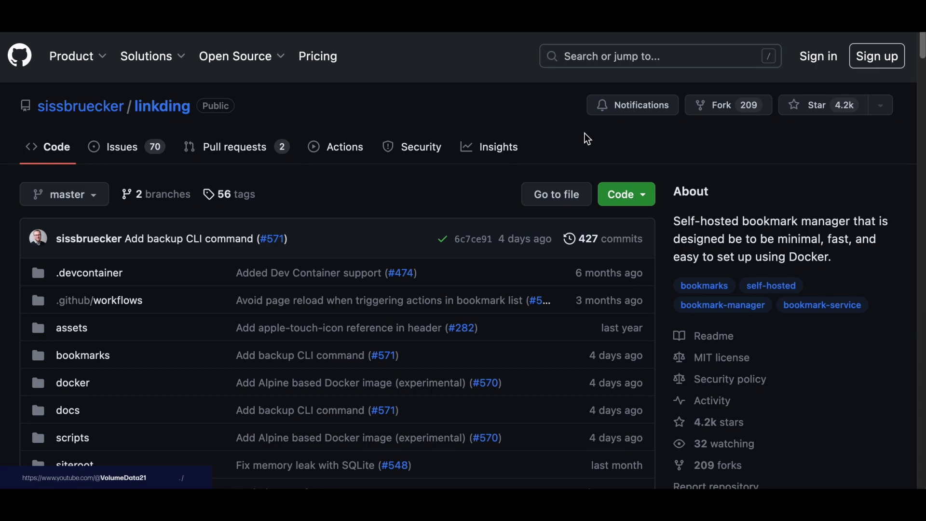
key(alt+Left)
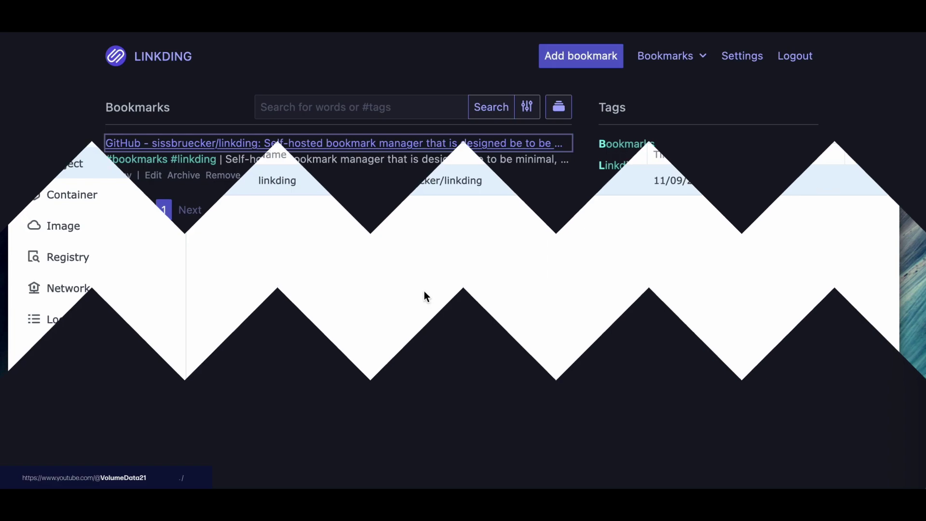
Stop the linkding project in Container Manager, then delete it and confirm.
right_click(308, 181)
click(335, 242)
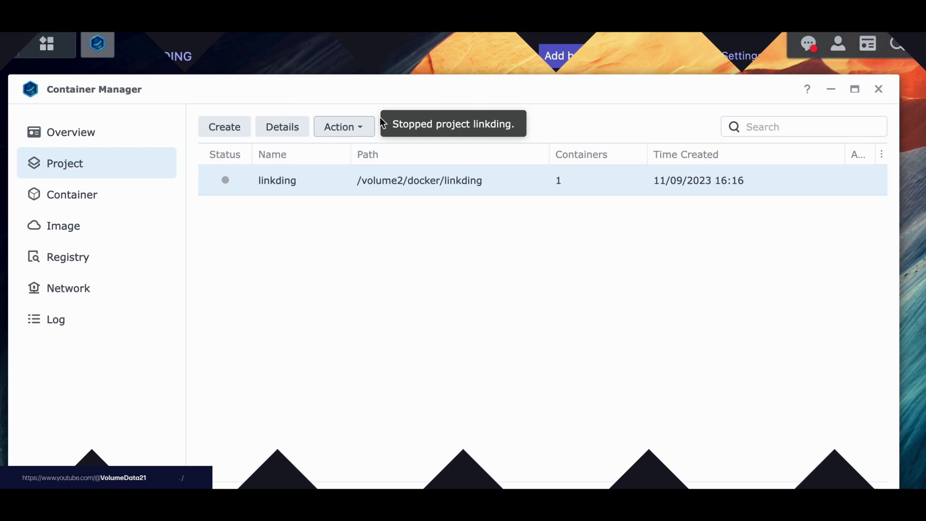
right_click(312, 181)
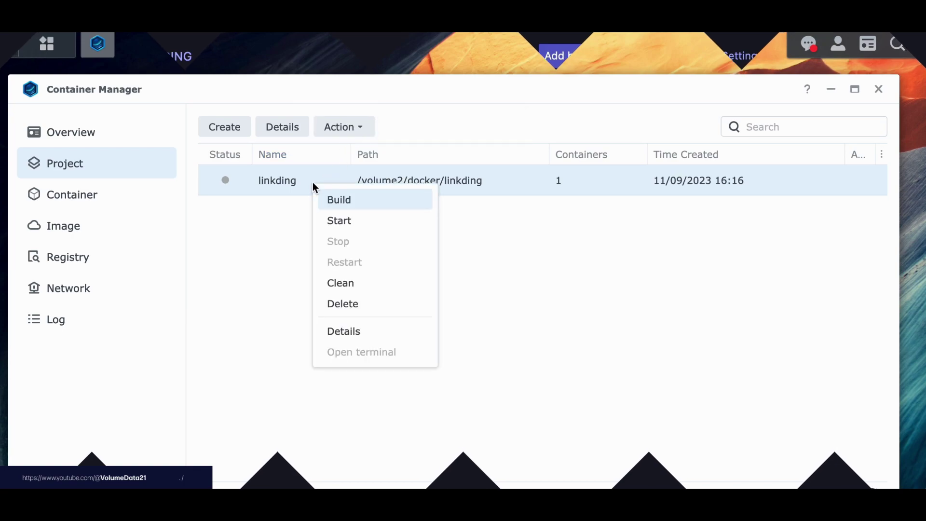
click(357, 304)
click(556, 322)
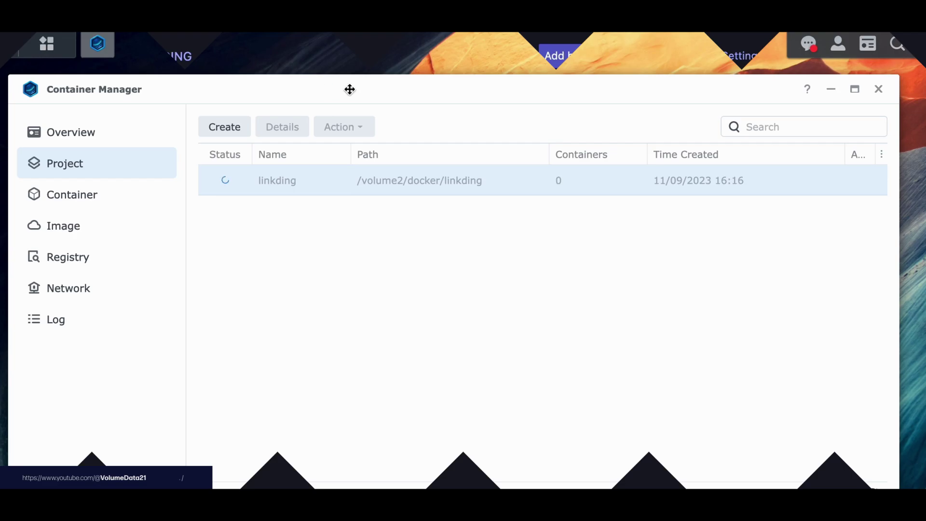
drag(349, 87, 440, 84)
Recreate an empty linkding folder inside docker in File Station and open it.
click(48, 287)
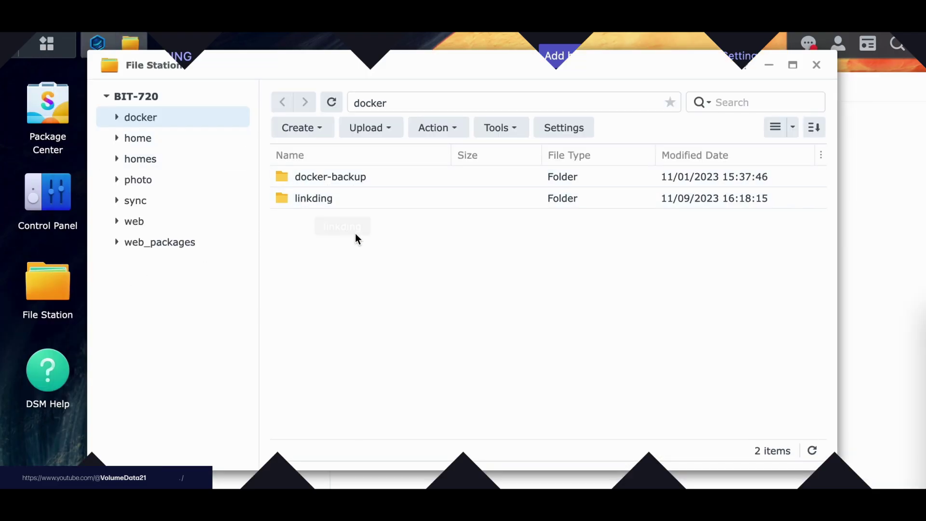
right_click(310, 205)
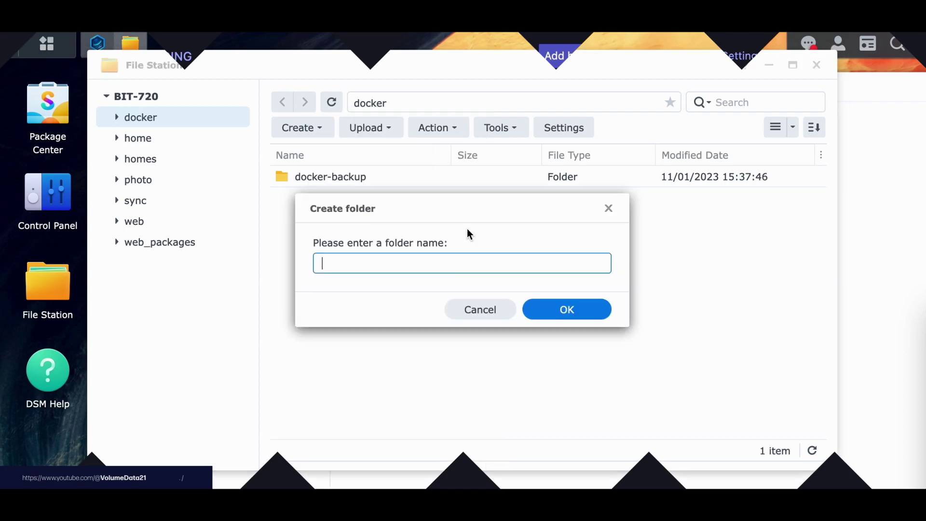
text(linkding)
key(Return)
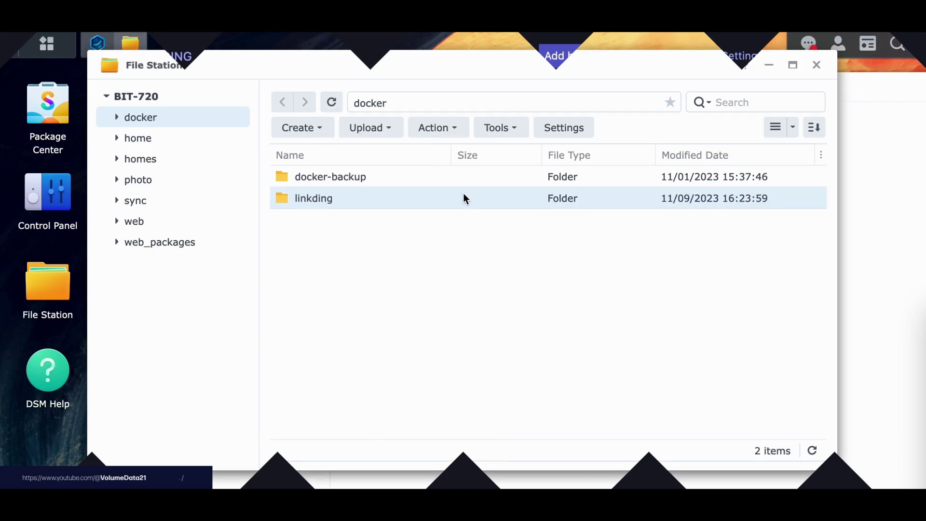
double_click(463, 195)
Rearrange the windows so Container Manager is in front.
drag(635, 77, 577, 70)
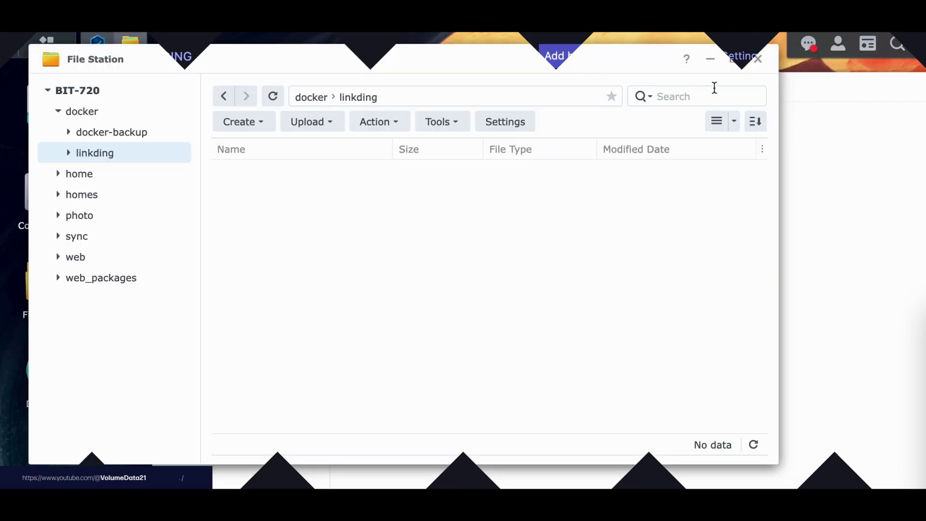
click(815, 83)
drag(533, 91, 473, 71)
Create a project named linkding at /docker/linkding with source 'Create docker-compose.yml'.
click(634, 355)
click(578, 154)
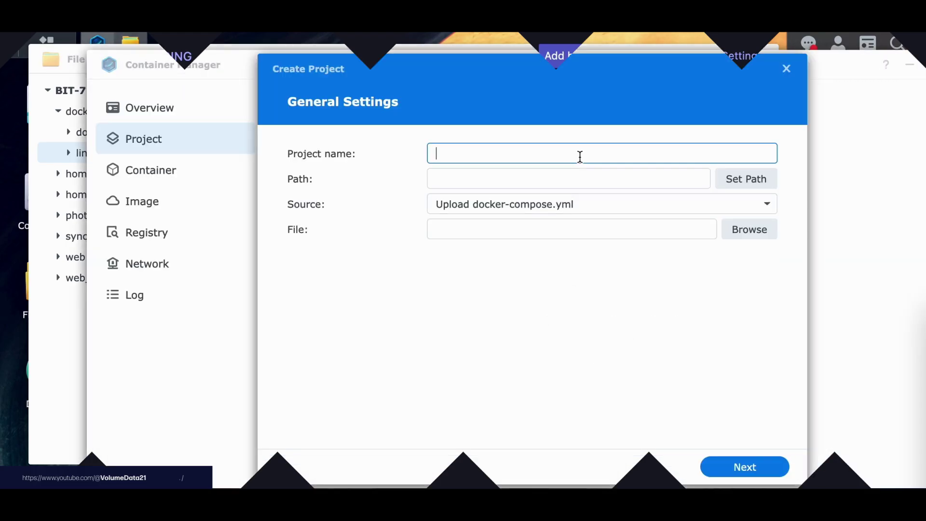
text(linkding)
click(591, 174)
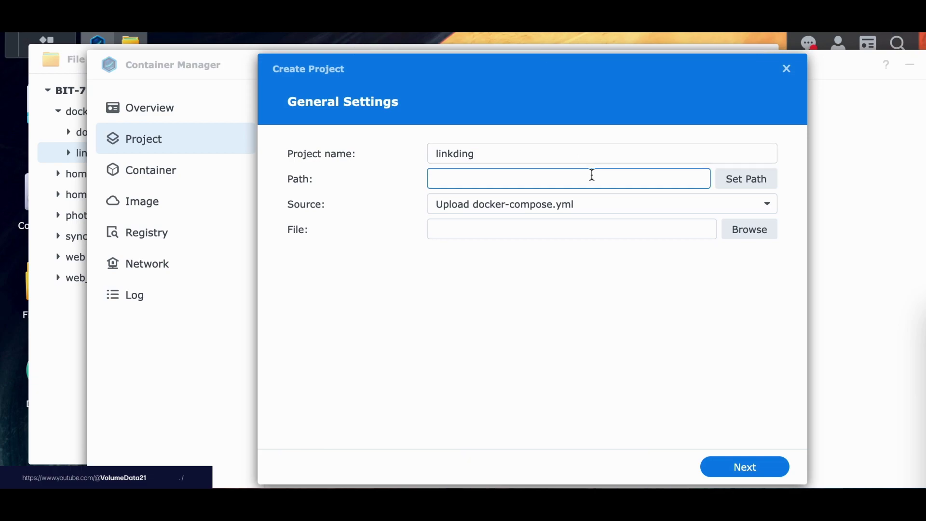
click(753, 186)
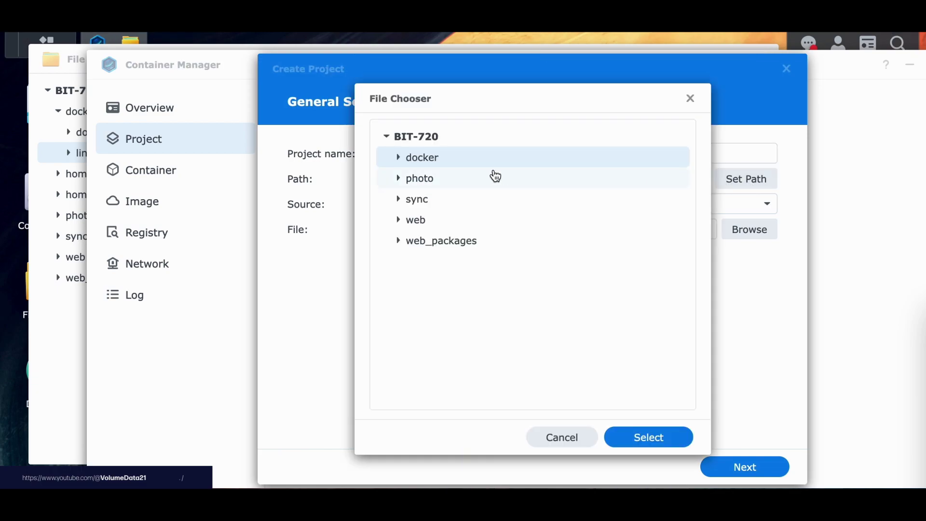
click(664, 440)
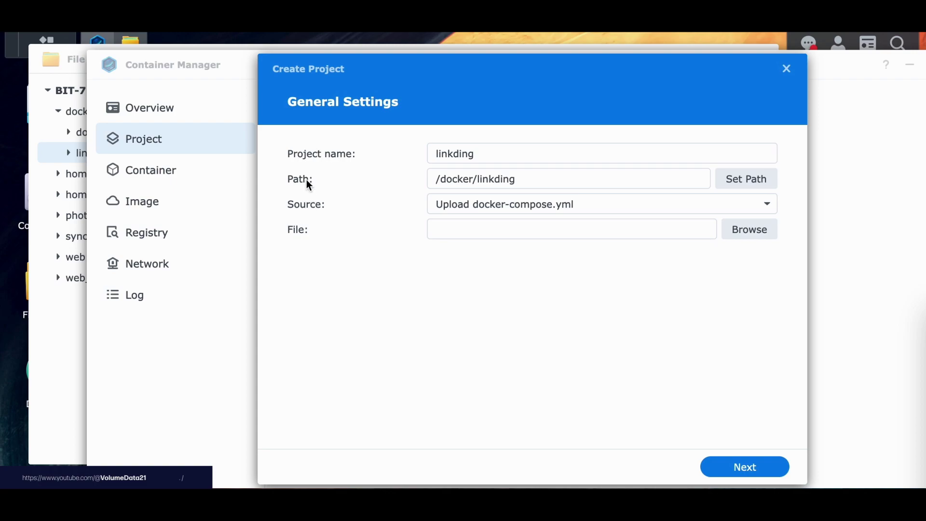
click(465, 204)
click(472, 252)
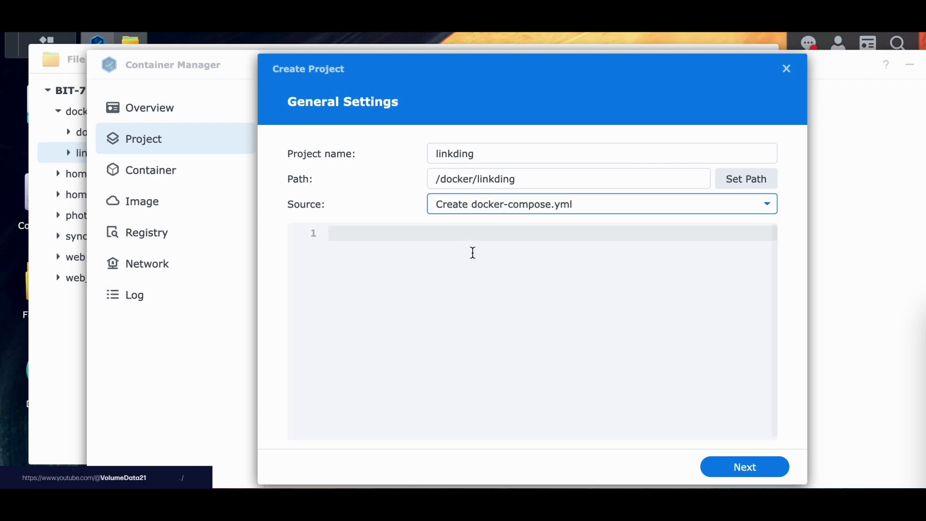
click(377, 218)
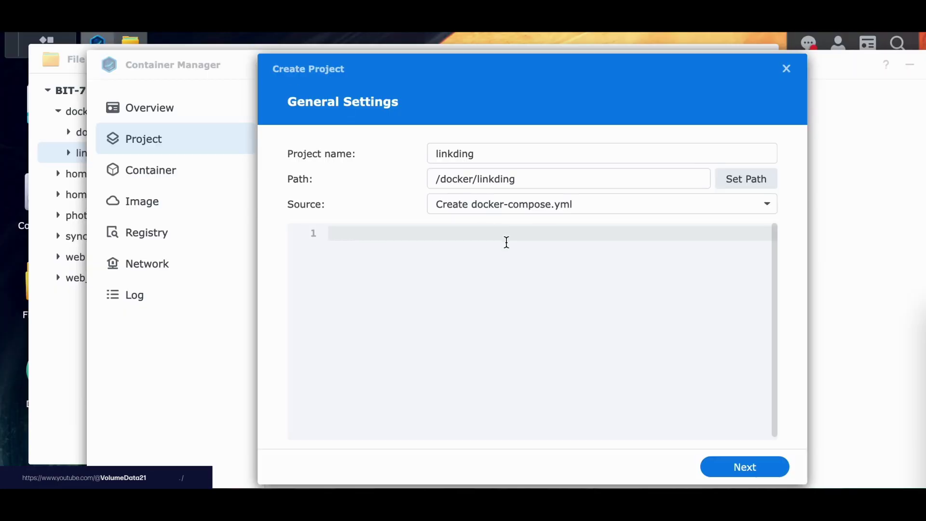
Paste linkding's 13-line docker-compose.yml into the project's compose editor.
text(version: '3'  services:   linkding:     container_name: "${LD_CONTAINER_NAME:-linkding}"     image: sissbruecker/linkding:latest     ports:       - "${LD_HOST_PORT:-9090}:9090"     volumes:       - "${LD_HOST_DATA_DIR:-./data}:/etc/linkding/data"     env_file:       - .env     restart: unless-stopped)
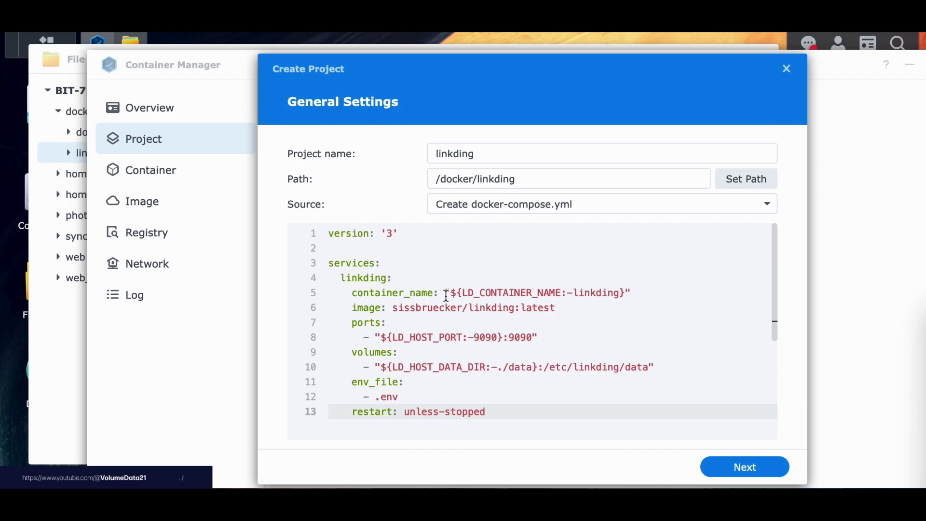
Compare the container_name line LD_CONTAINER_NAME:-linkding against the uptime-kuma example.
drag(445, 292, 451, 292)
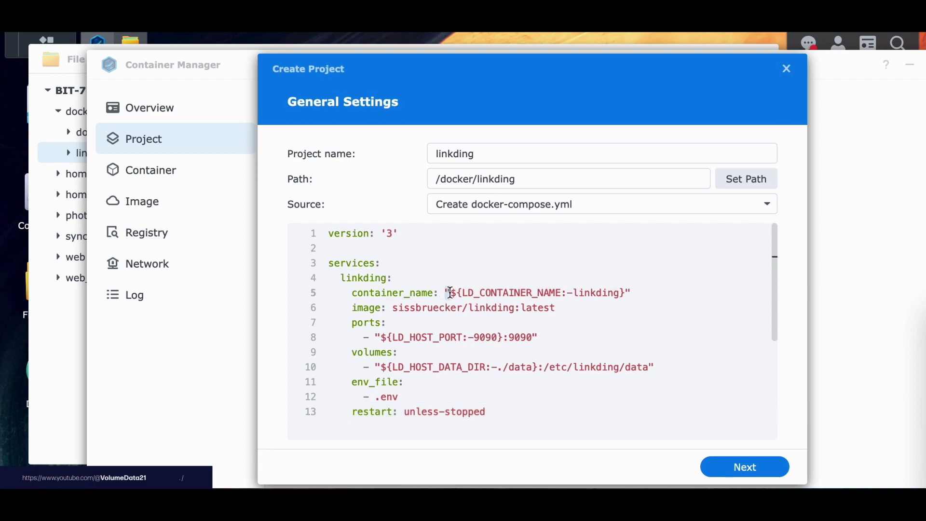
click(459, 293)
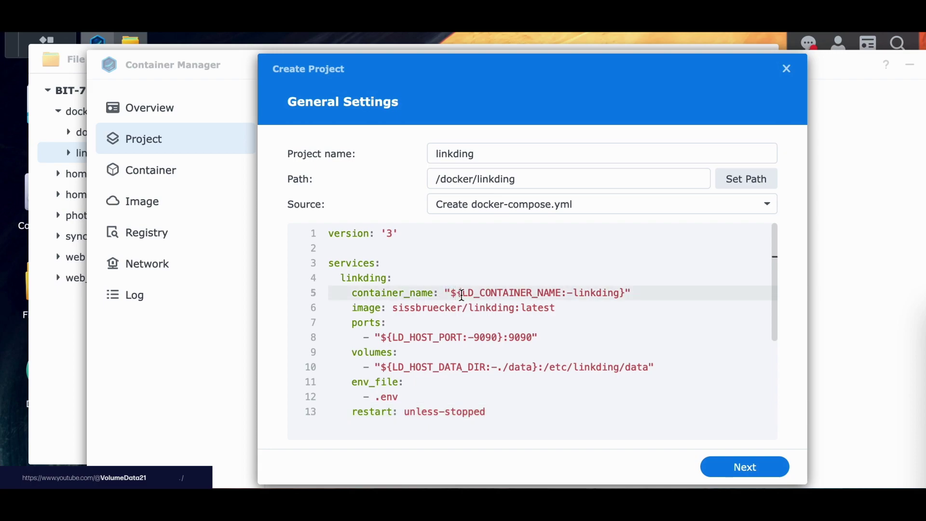
drag(462, 293, 626, 293)
click(626, 292)
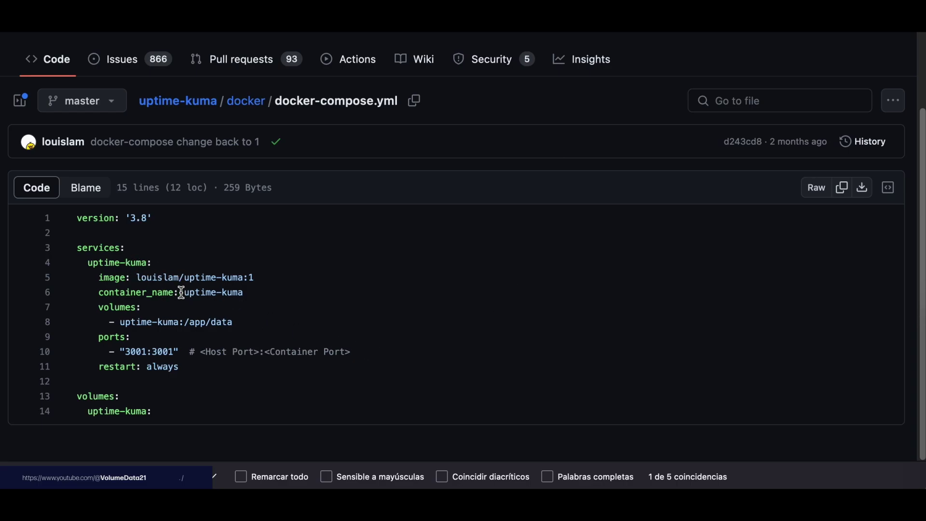
drag(183, 292, 244, 292)
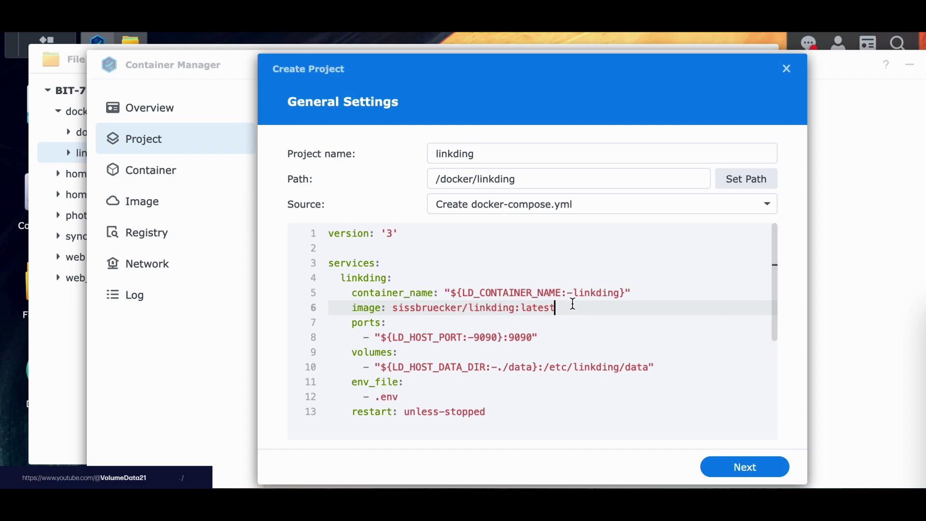
click(574, 293)
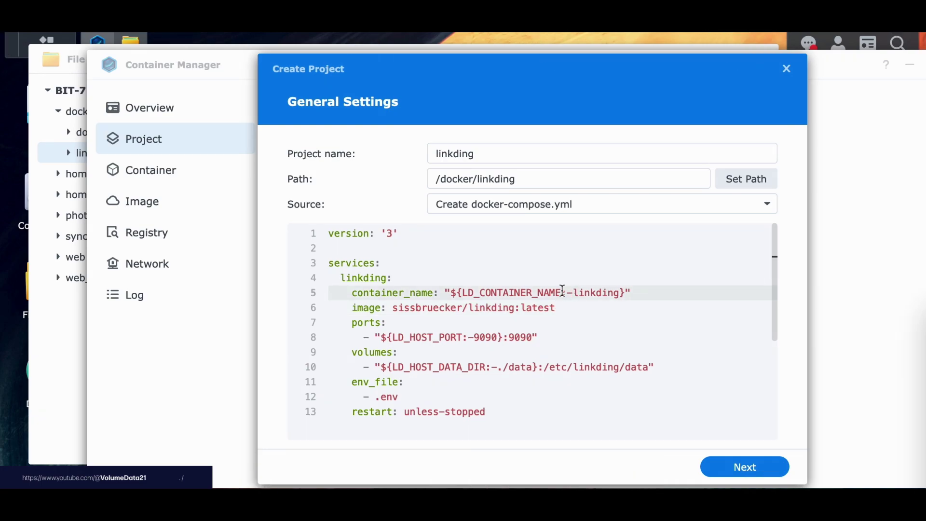
drag(450, 292, 624, 291)
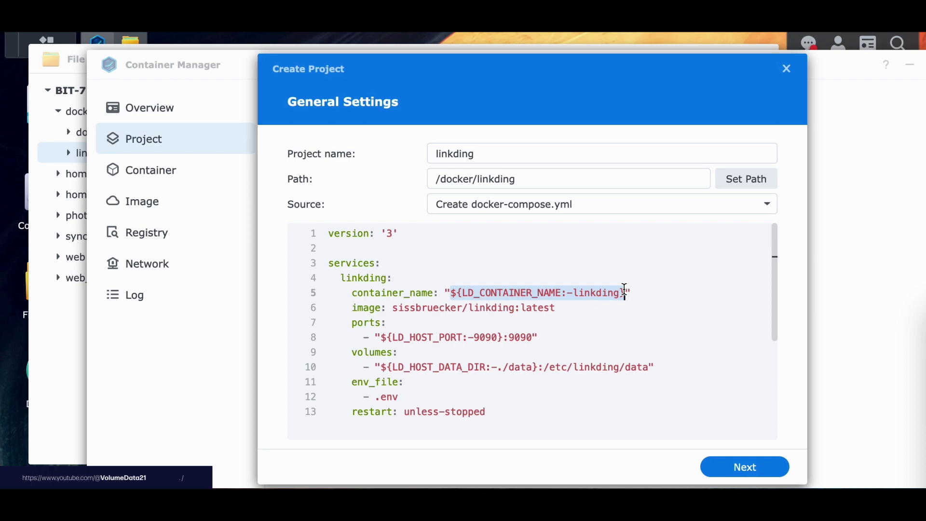
click(566, 319)
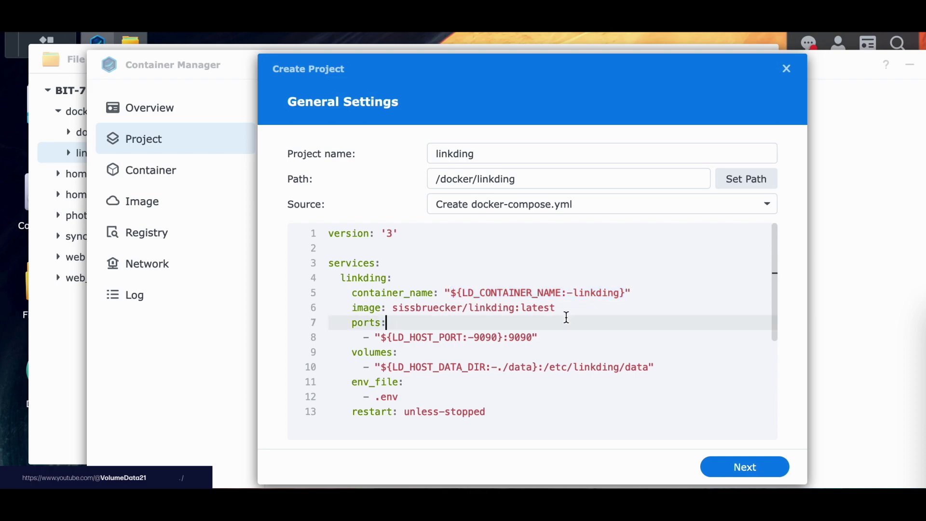
Review the env_file .env, restart and ports lines, leaving the file unchanged.
click(439, 378)
drag(327, 386, 475, 407)
click(374, 395)
click(399, 395)
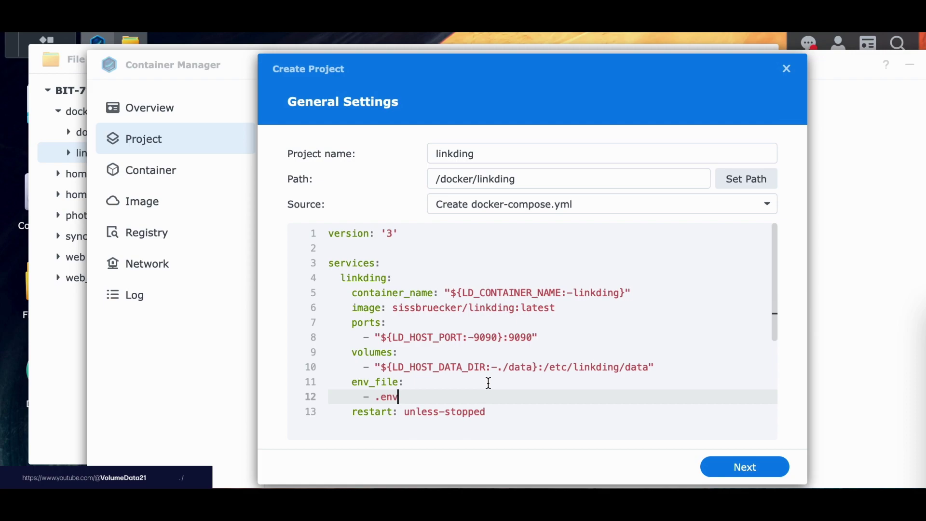
click(477, 307)
click(500, 315)
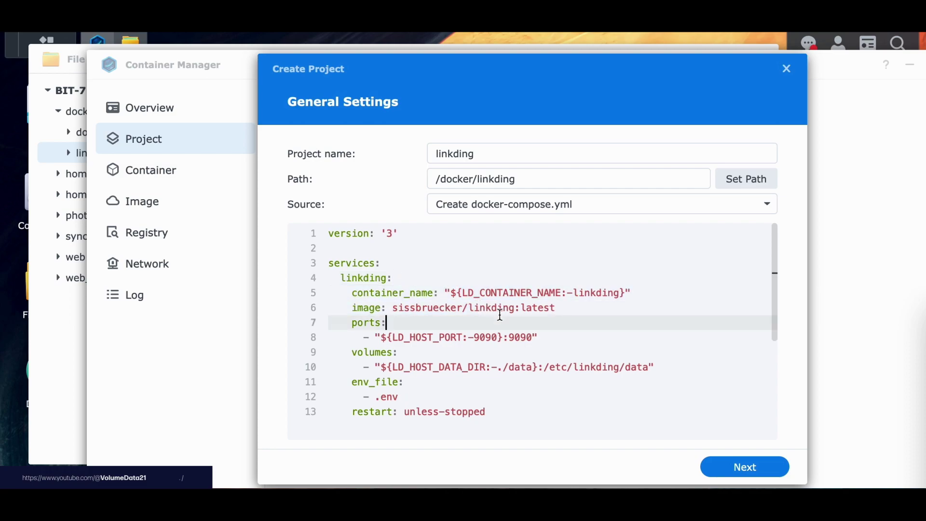
click(563, 398)
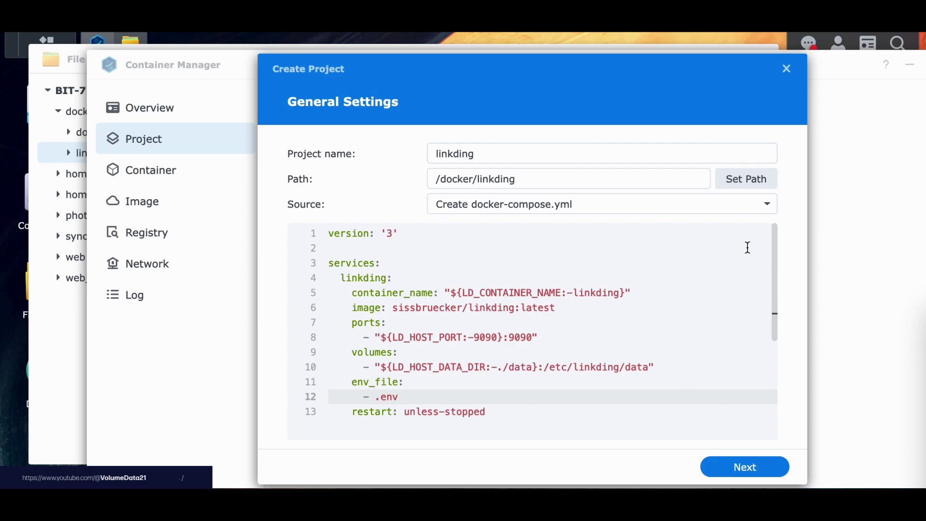
Finish the wizard through web portal and summary to create the linkding project.
click(735, 476)
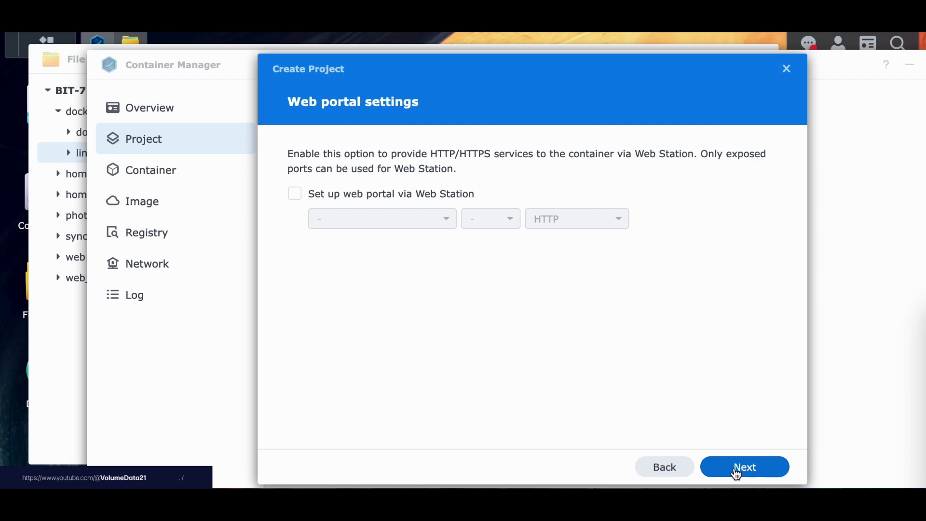
click(736, 475)
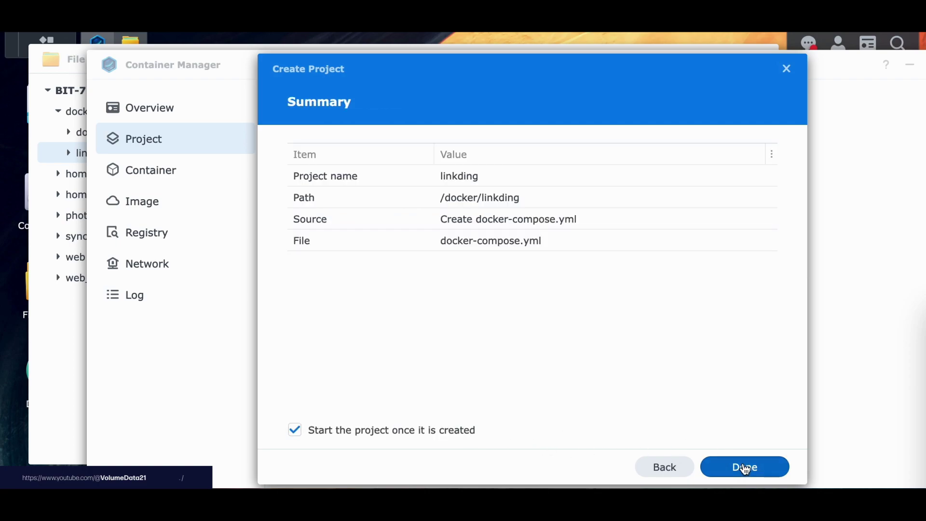
click(745, 468)
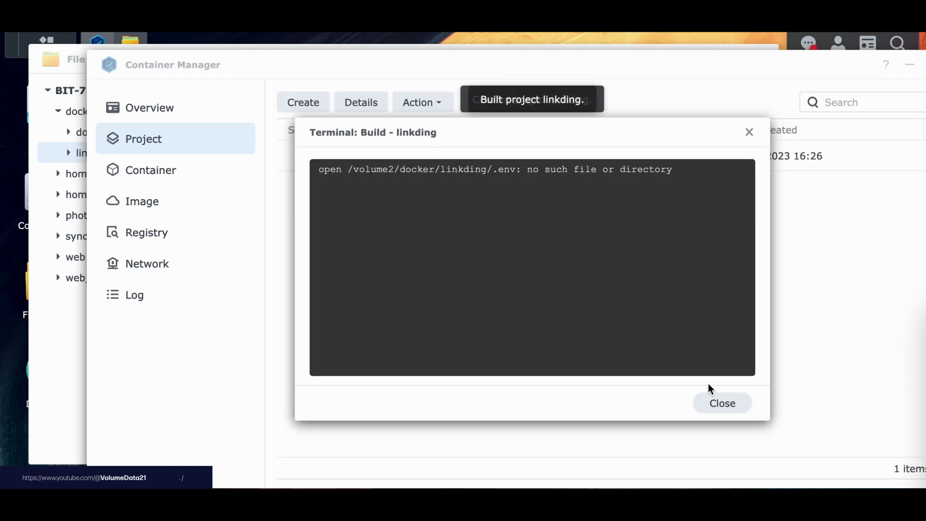
Dismiss the build error output and failure notification, then bring File Station forward.
click(721, 404)
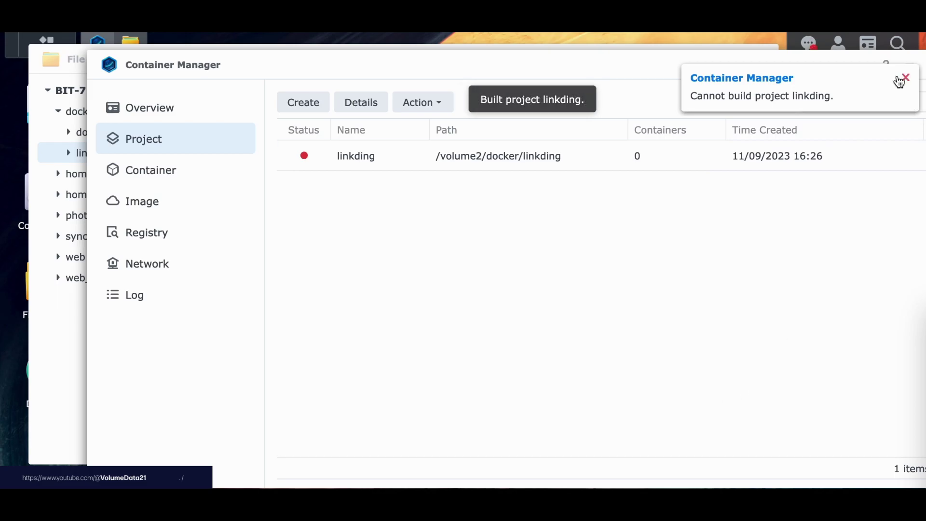
click(899, 82)
drag(695, 60, 720, 71)
click(159, 68)
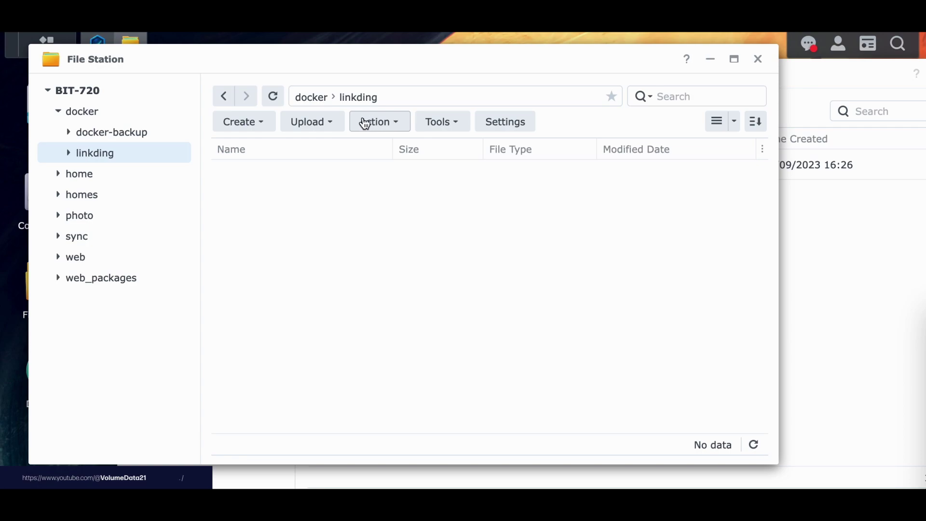
Open docker/linkding's compose.yaml in Text Editor and clear all its text.
click(311, 98)
double_click(282, 192)
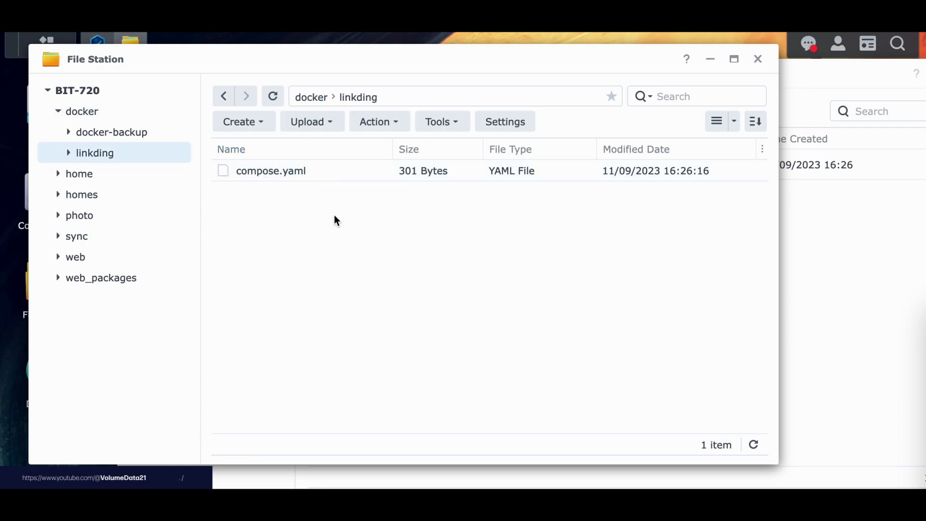
right_click(340, 171)
click(386, 161)
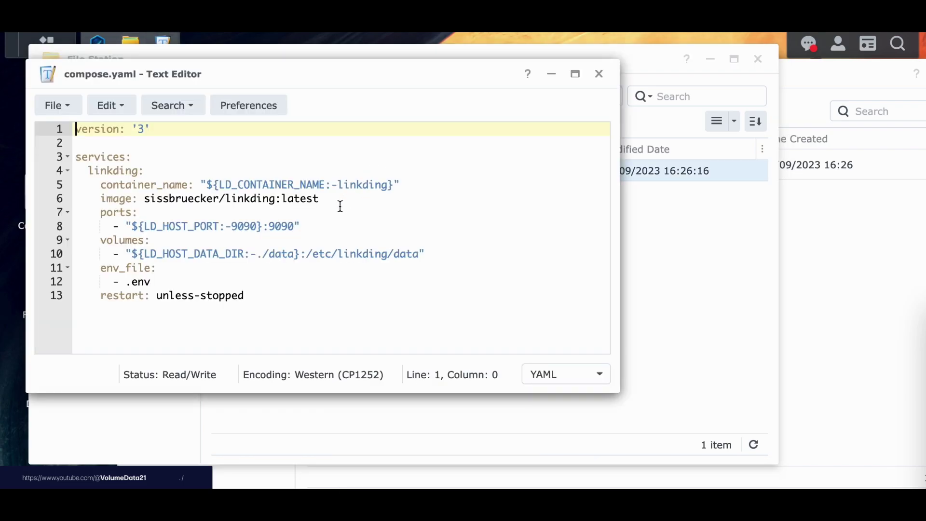
key(ctrl+a)
key(Delete)
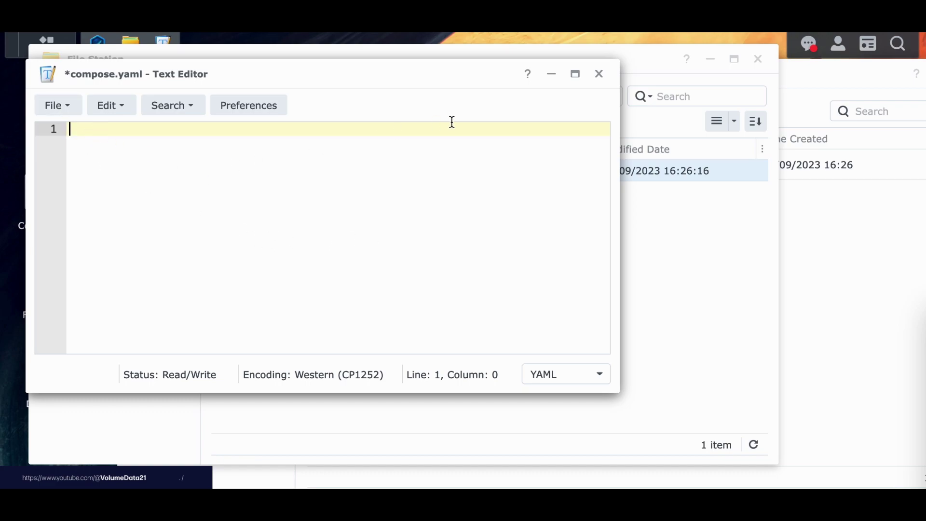
Save the file as .env in docker/linkding.
click(57, 105)
click(80, 223)
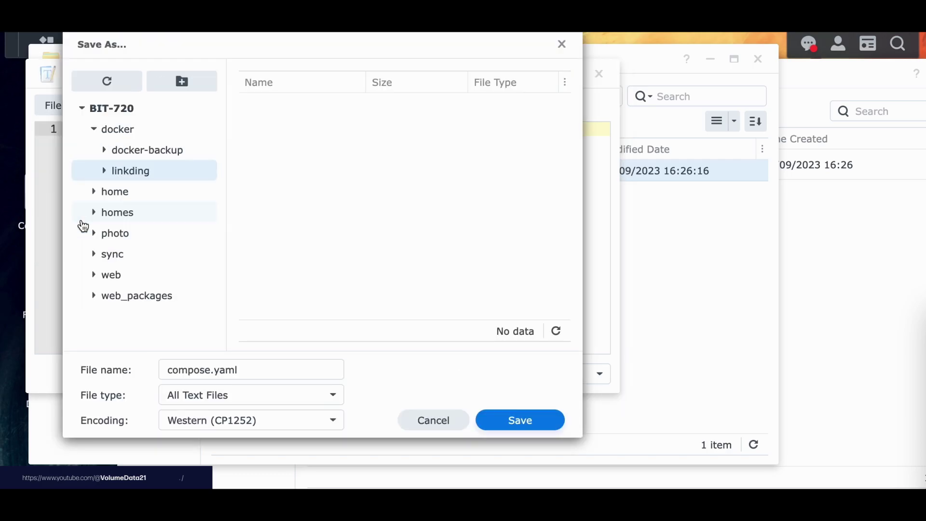
triple_click(309, 371)
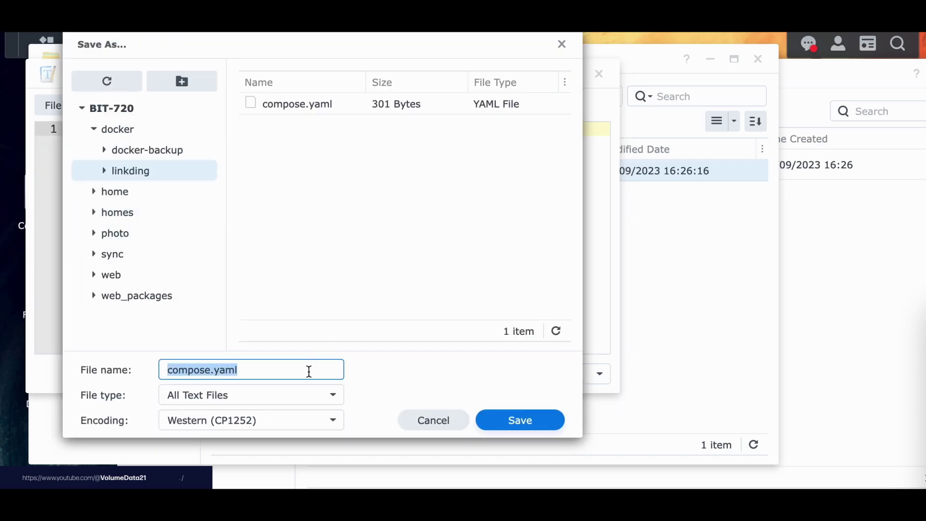
text(.env)
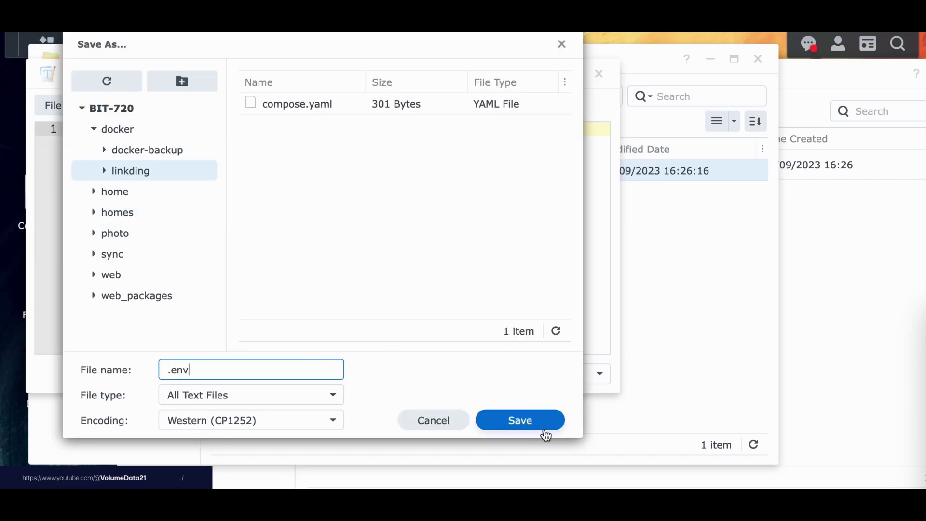
click(544, 421)
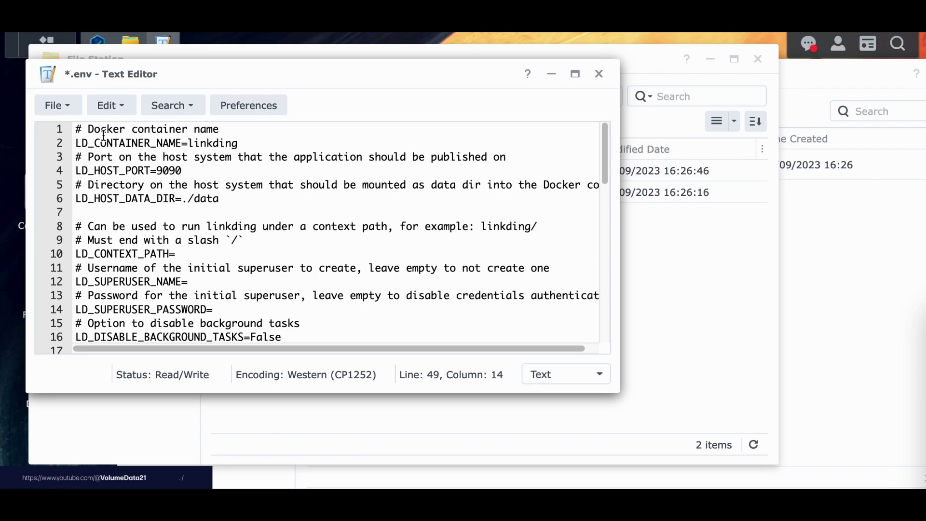
Inspect the comment line and LD_CONTAINER_NAME line in the .env file.
drag(76, 129, 225, 131)
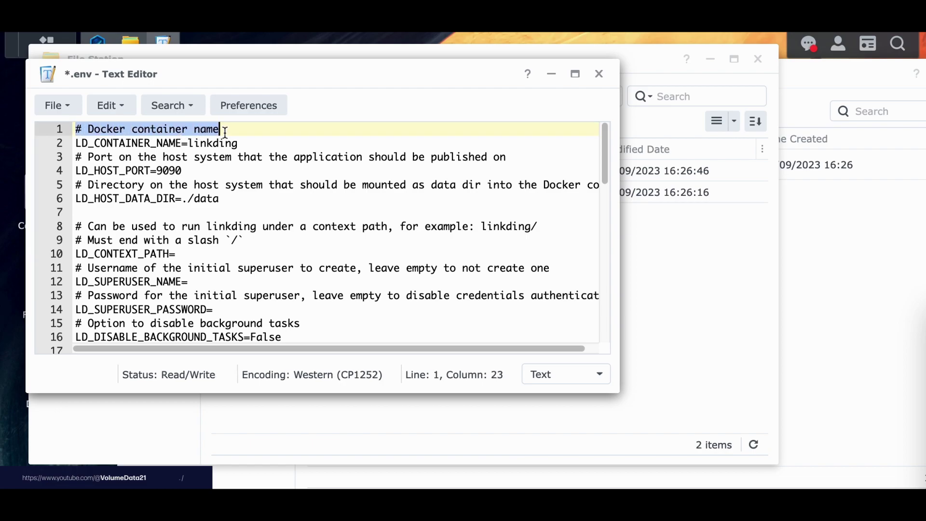
click(224, 131)
triple_click(212, 130)
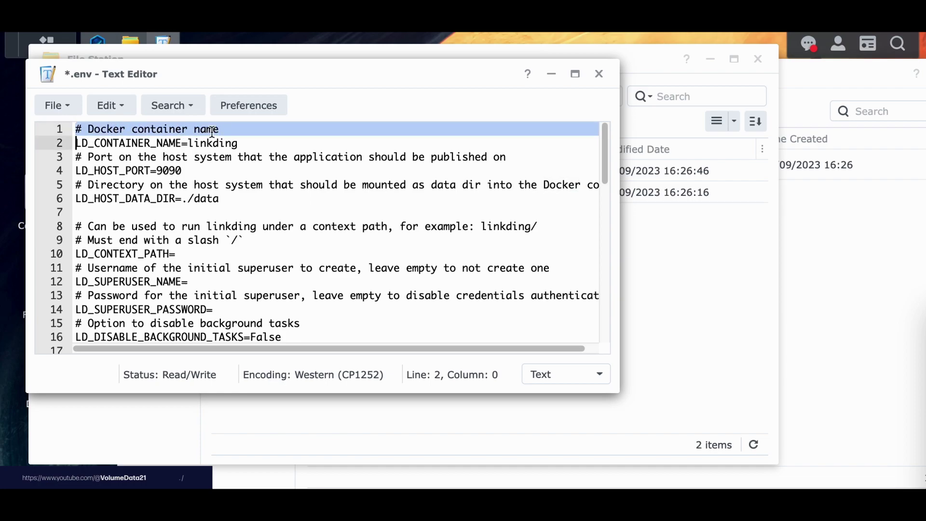
double_click(148, 143)
triple_click(148, 143)
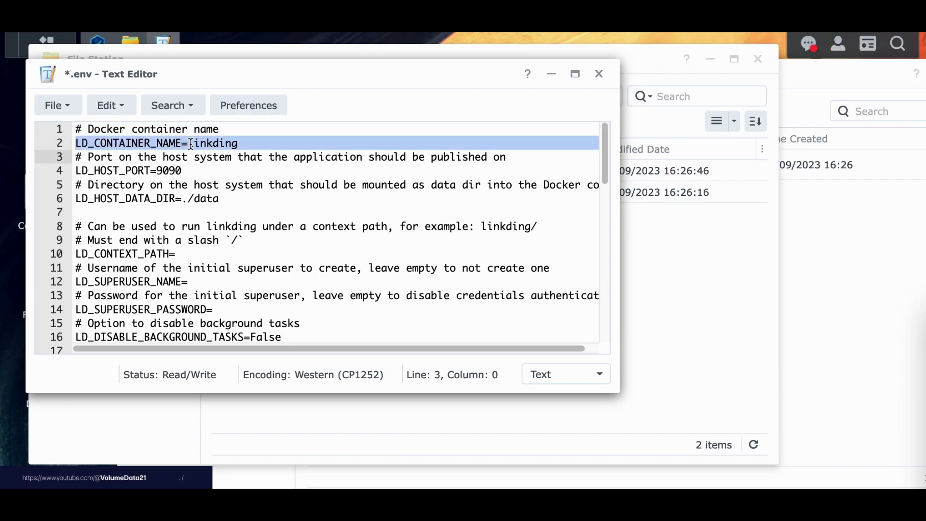
scroll(264, 129, down, 1)
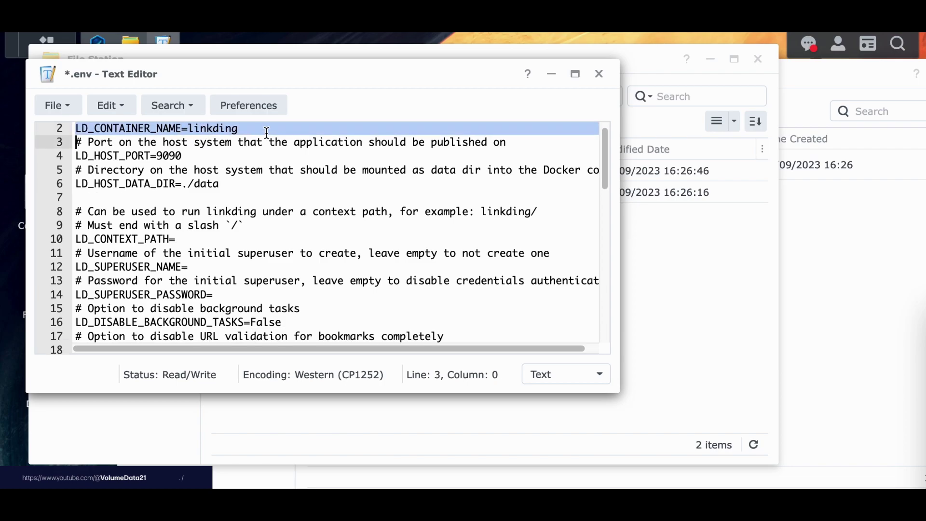
scroll(264, 131, up, 1)
click(143, 130)
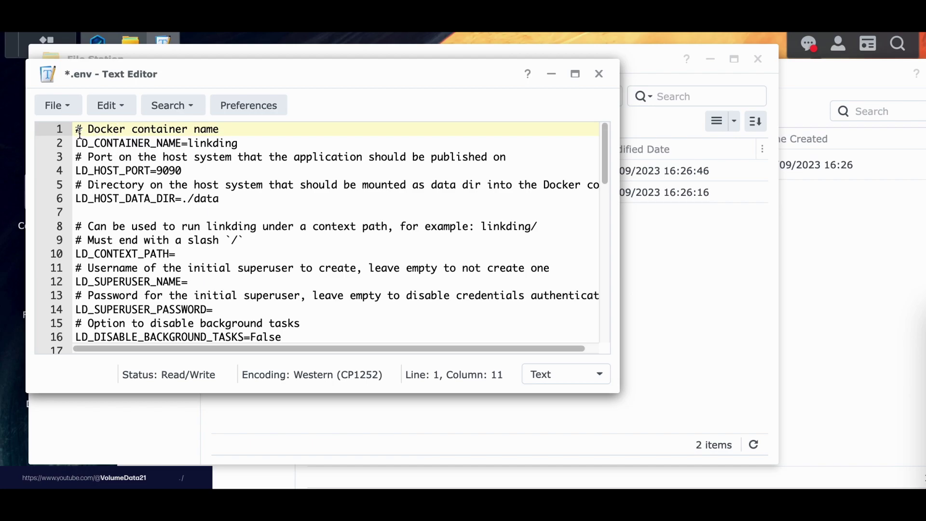
Change LD_CONTAINER_NAME's value from linkding to linkdingy-dingy-linky.
drag(72, 143, 181, 143)
click(184, 144)
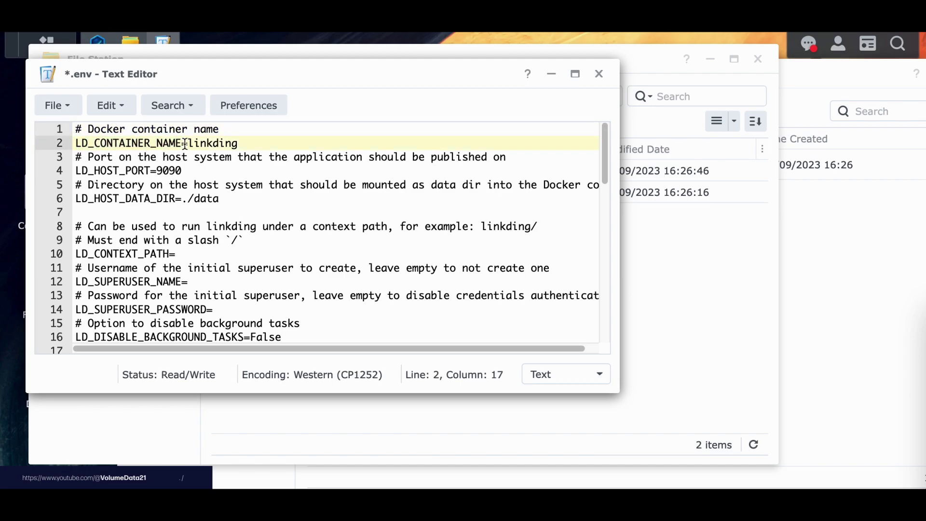
key(Right)
click(278, 146)
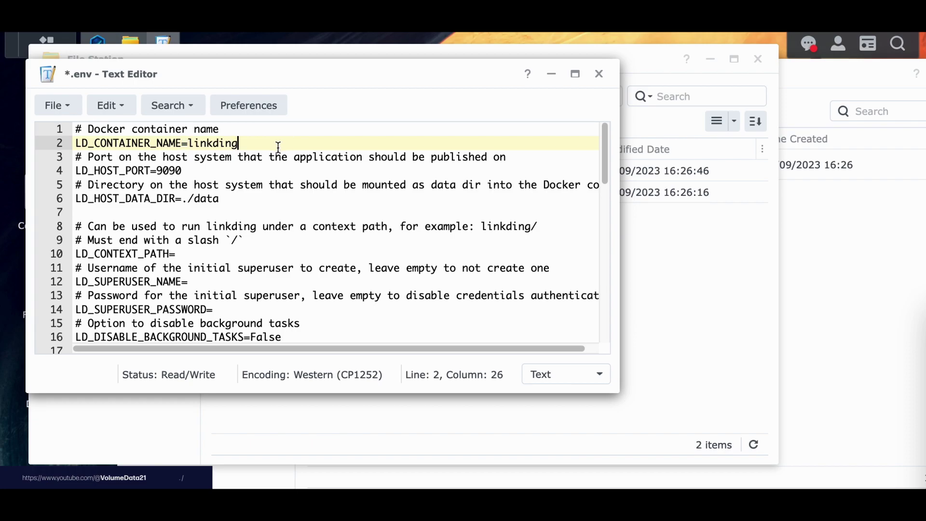
double_click(224, 143)
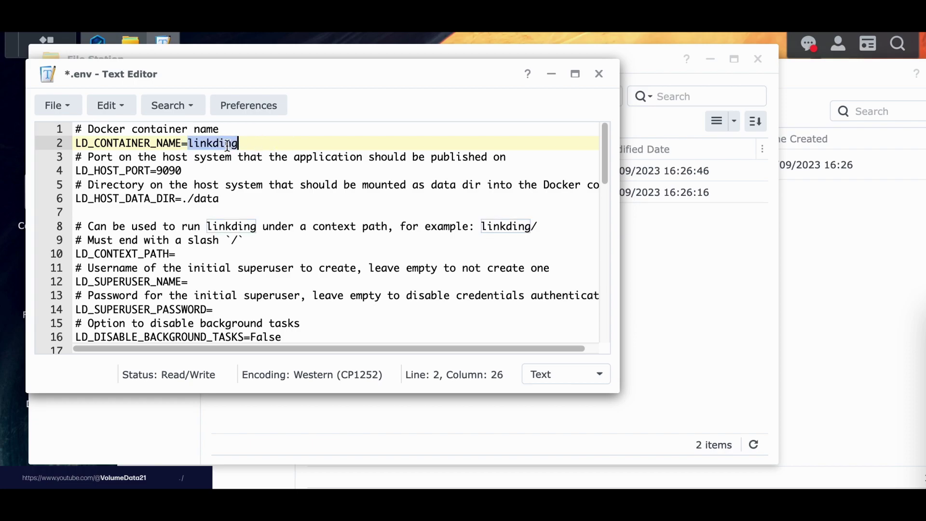
click(258, 143)
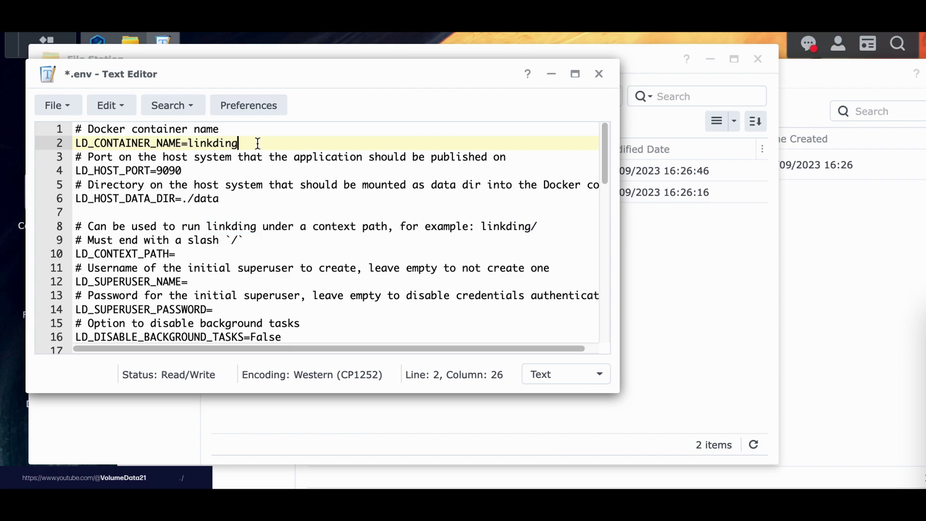
text(y-dingy-linky)
scroll(257, 137, down, 1)
scroll(299, 141, up, 1)
drag(292, 67, 307, 115)
Check Container Manager's Container list and linkding project, then bring File Station forward.
click(814, 270)
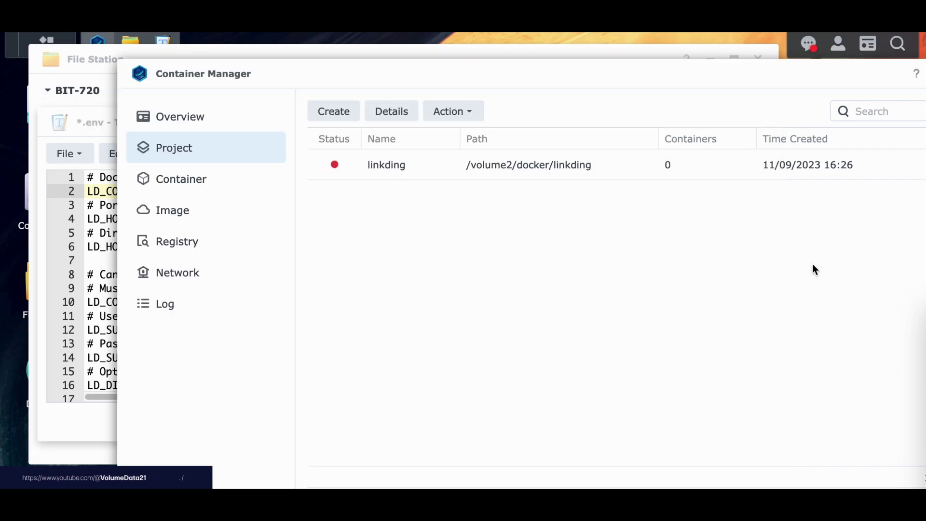
click(205, 187)
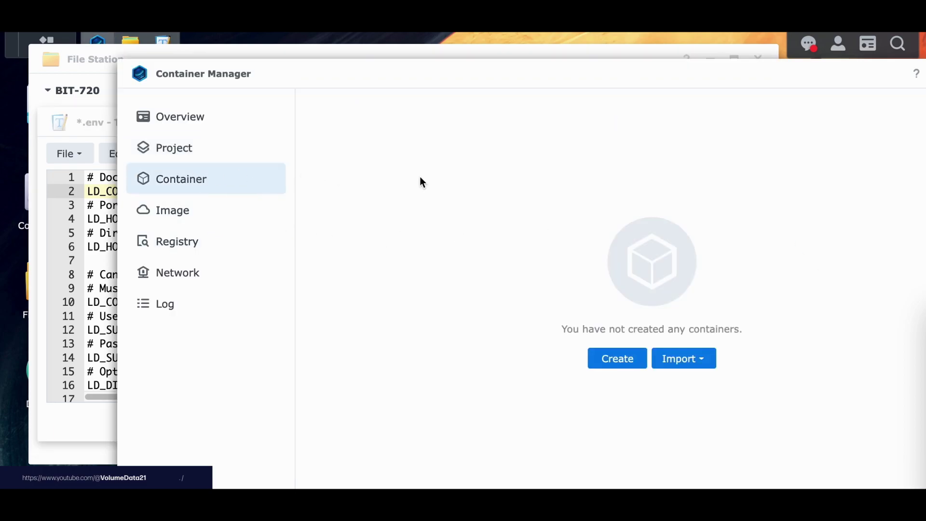
click(220, 150)
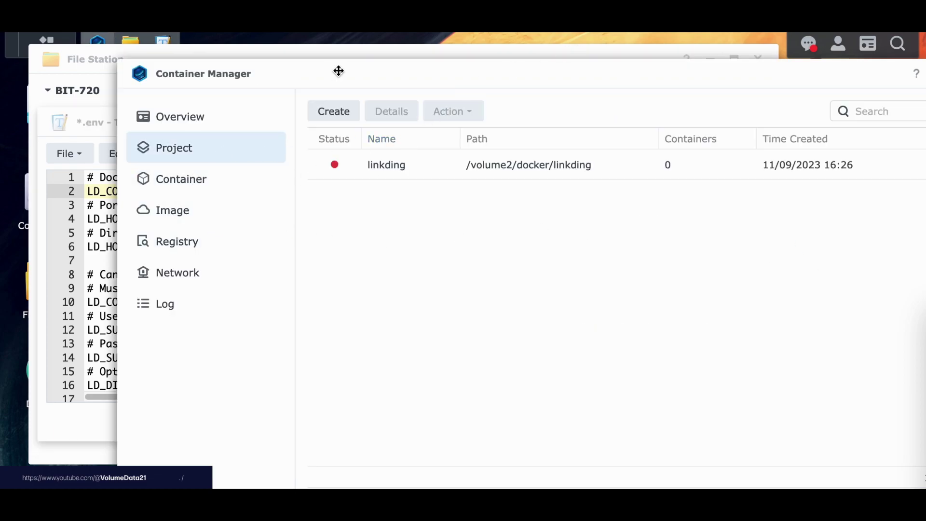
drag(339, 71, 382, 71)
click(135, 67)
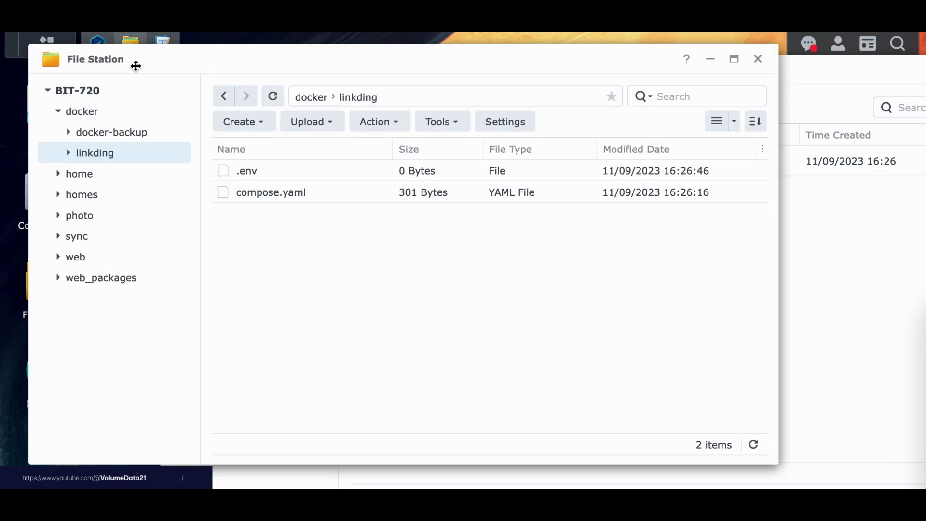
Close File Station and change LD_HOST_PORT on line 4 of the .env to 9091.
click(758, 59)
click(110, 121)
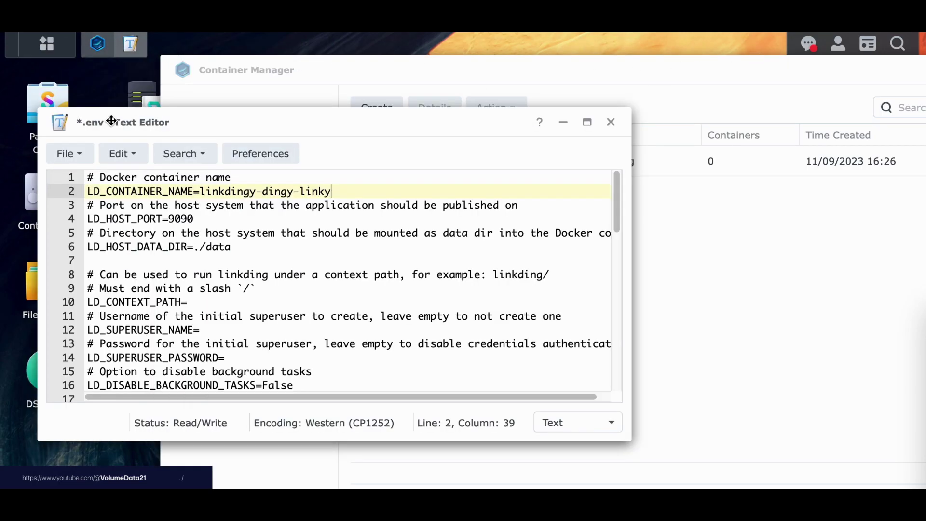
click(159, 219)
drag(168, 219, 196, 220)
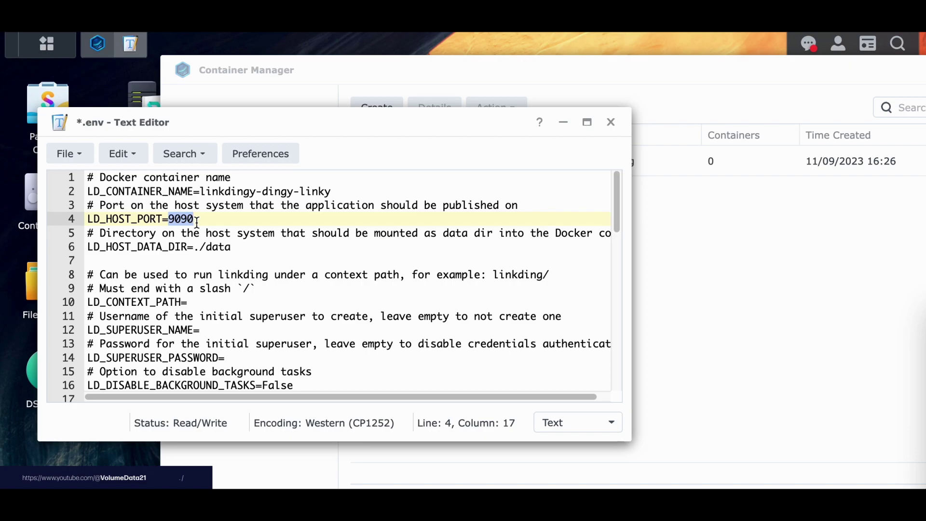
scroll(197, 222, down, 2)
click(198, 205)
scroll(198, 205, up, 1)
click(227, 207)
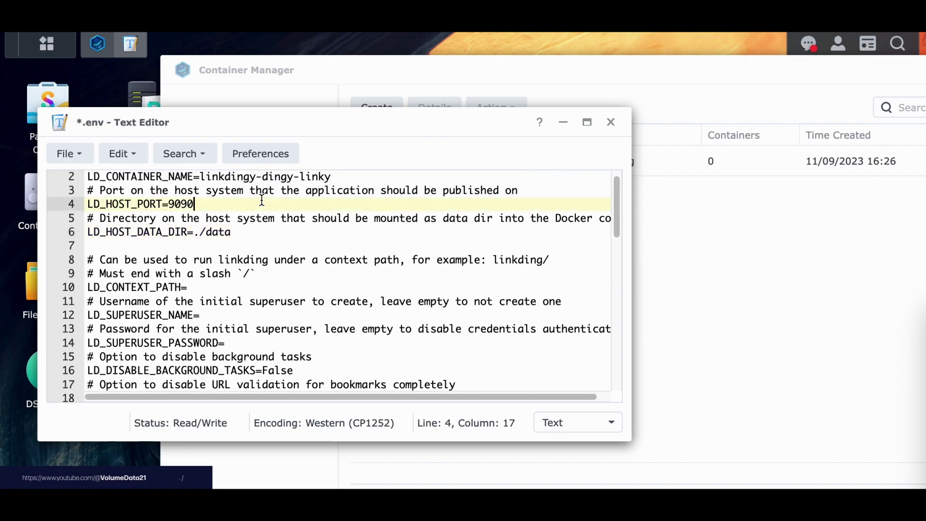
key(BackSpace)
text(1)
Select the ./data value of LD_HOST_DATA_DIR on line 6 of the .env.
click(273, 230)
double_click(274, 229)
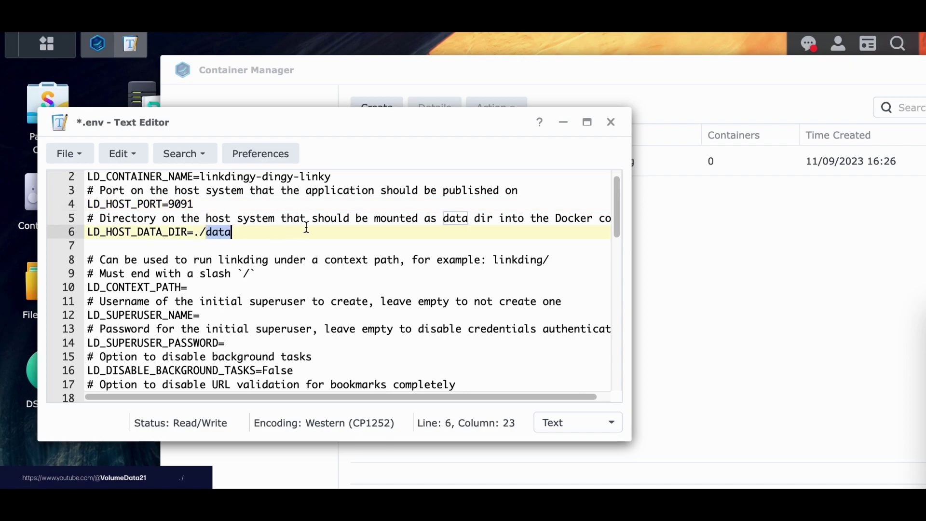
click(306, 227)
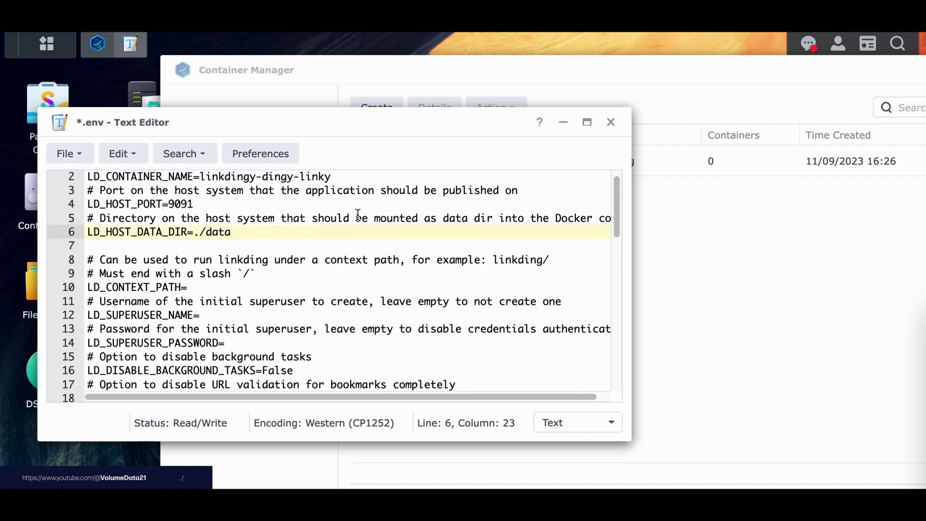
drag(90, 233, 187, 233)
click(188, 233)
click(195, 233)
shift+click(255, 234)
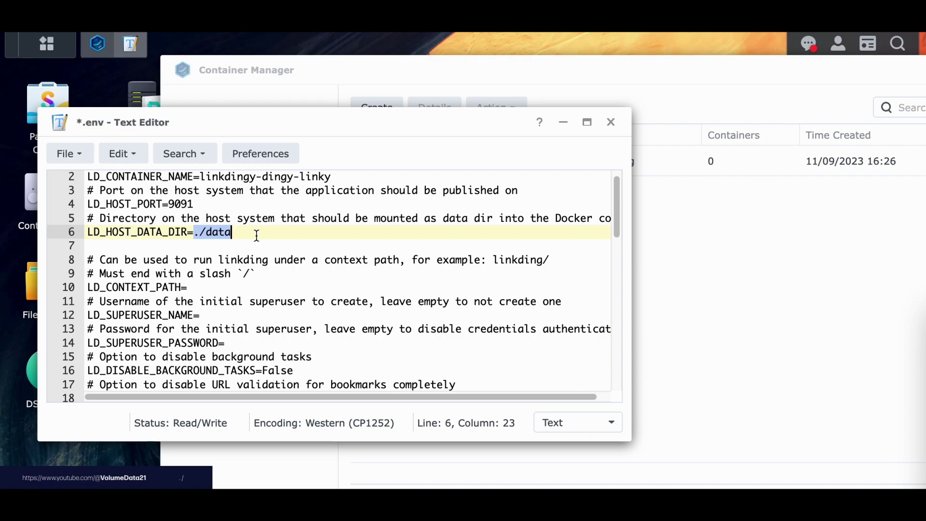
click(257, 236)
key(shift+Left)
key(shift+Left)
key(shift+Left)
key(shift+Left)
key(shift+Left)
key(shift+Left)
In File Station, create a new folder named data inside docker/linkding.
click(24, 292)
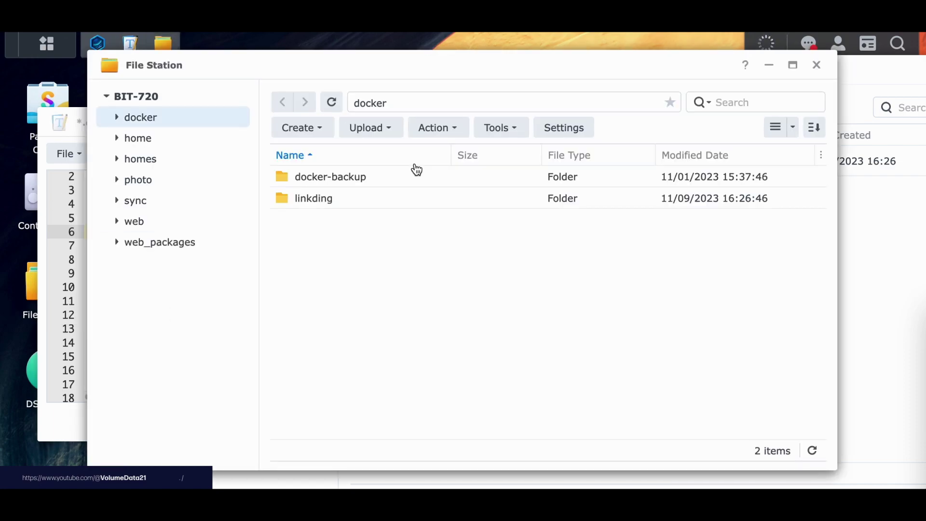
double_click(338, 198)
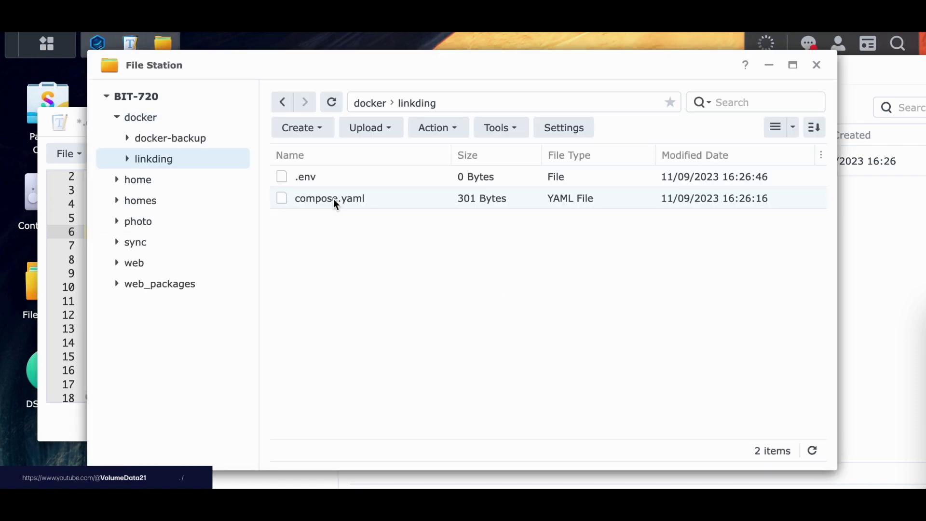
right_click(338, 115)
click(422, 226)
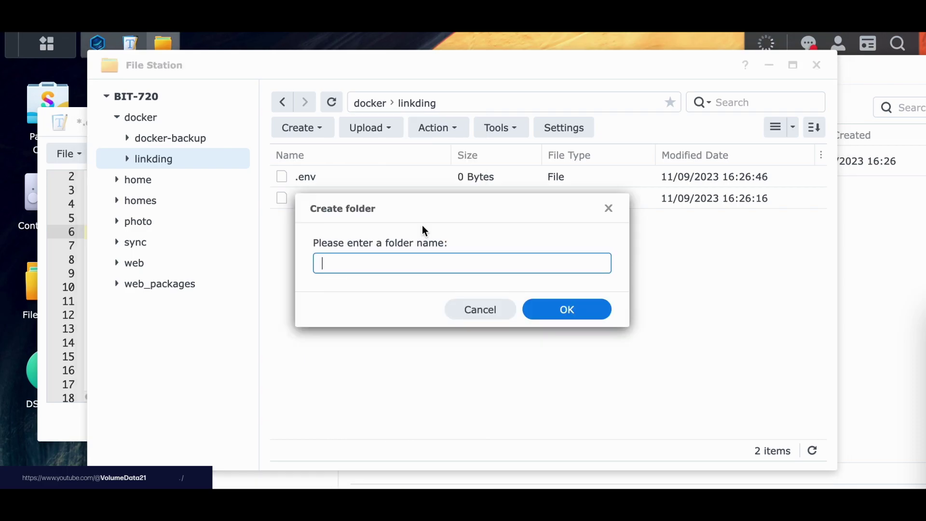
text(data)
key(Return)
Select the data folder's full location path in Properties, then select ./data on line 6.
right_click(311, 176)
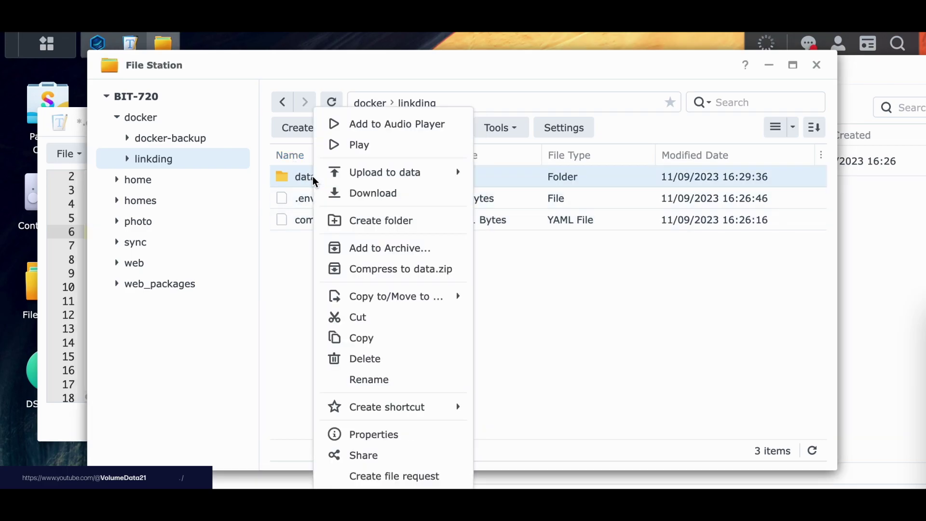
click(399, 435)
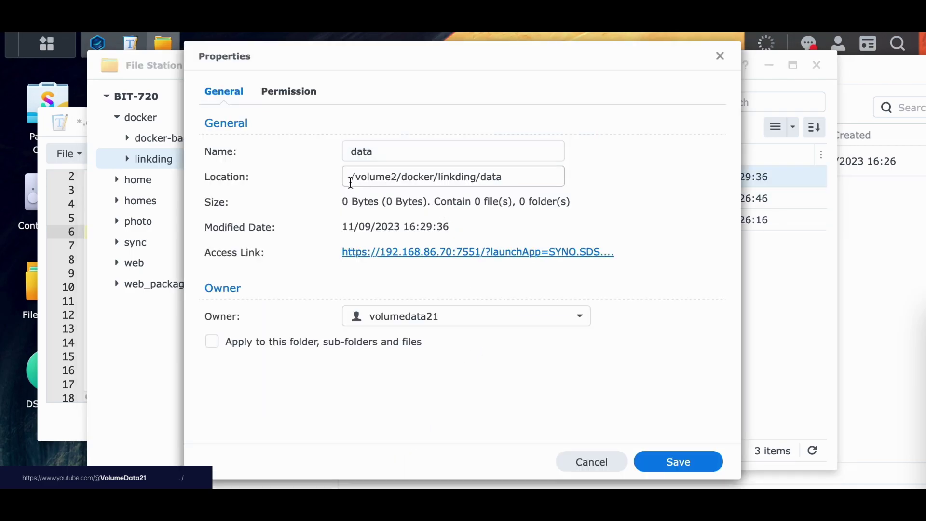
drag(347, 177, 528, 173)
key(ctrl+c)
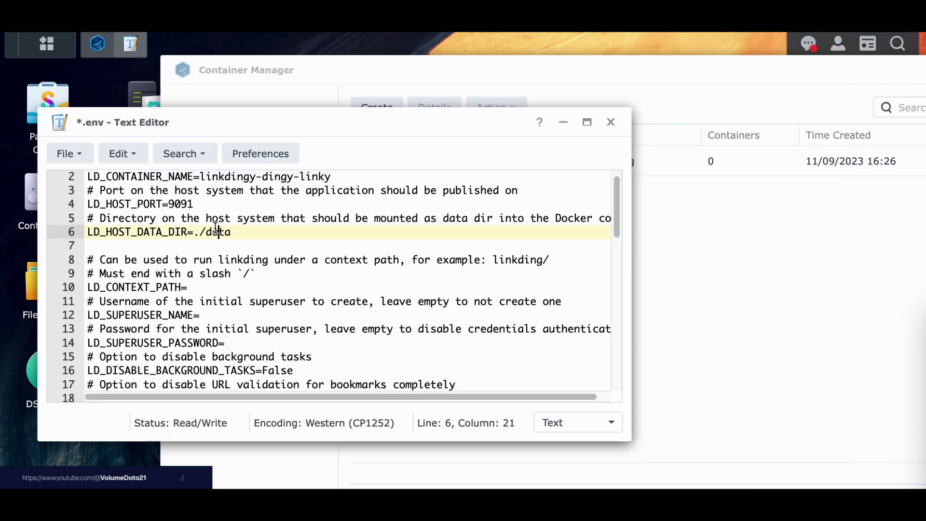
drag(194, 232, 258, 231)
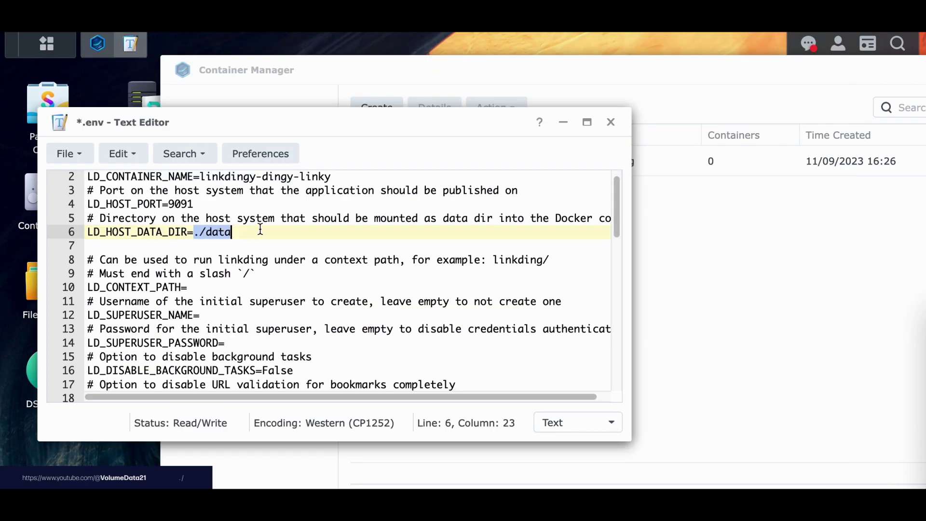
Paste the full data path over ./data and undo it, then try port 9090 and restore 9091.
key(ctrl+v)
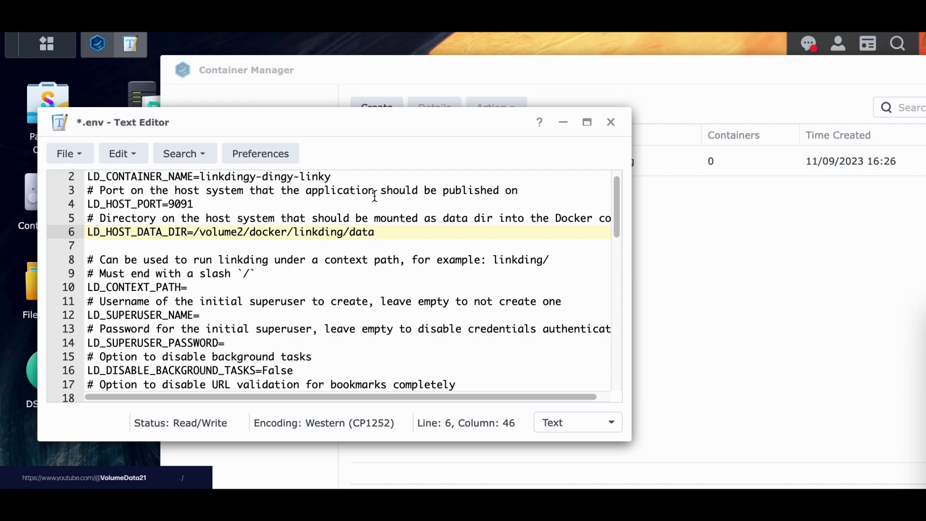
key(ctrl+z)
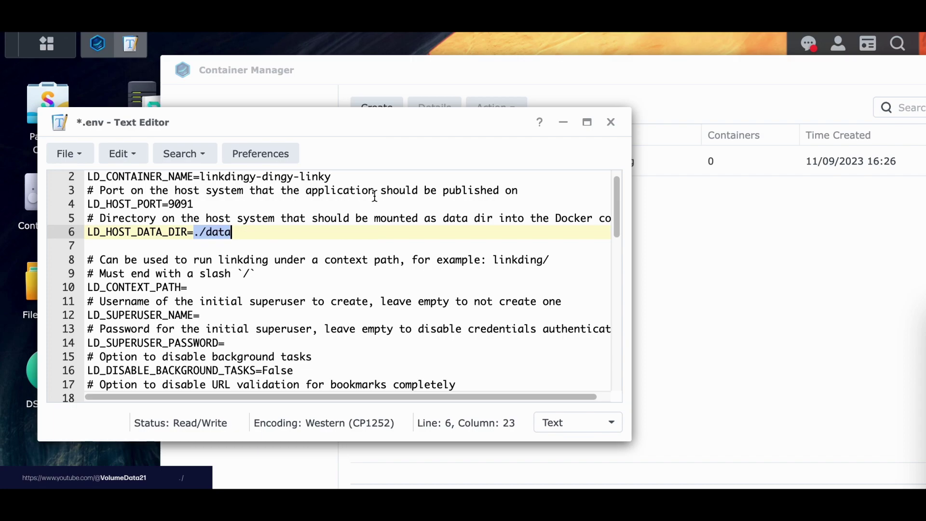
click(367, 218)
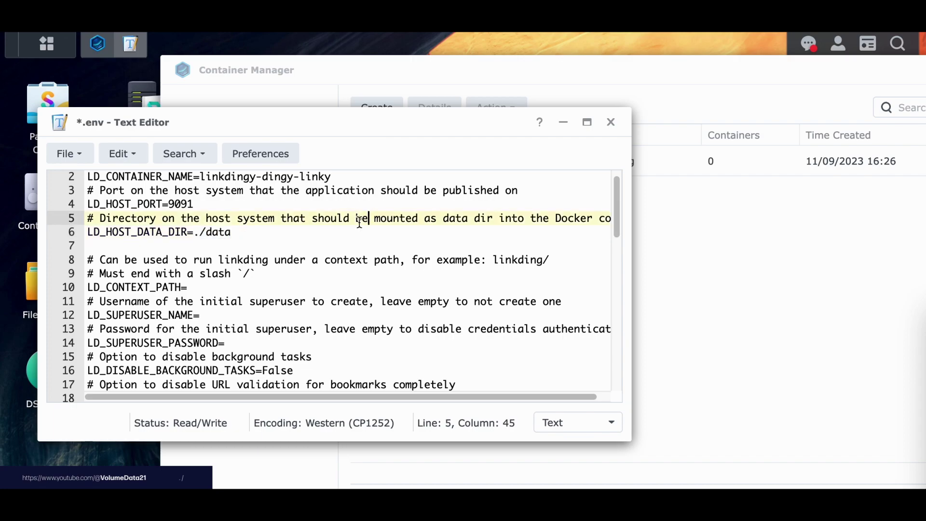
click(281, 232)
click(201, 233)
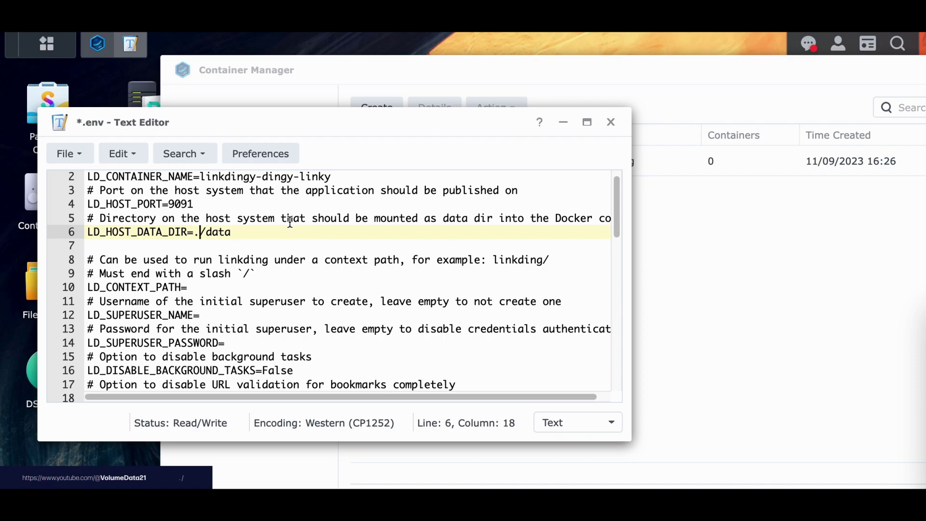
key(Up)
key(Up)
key(BackSpace)
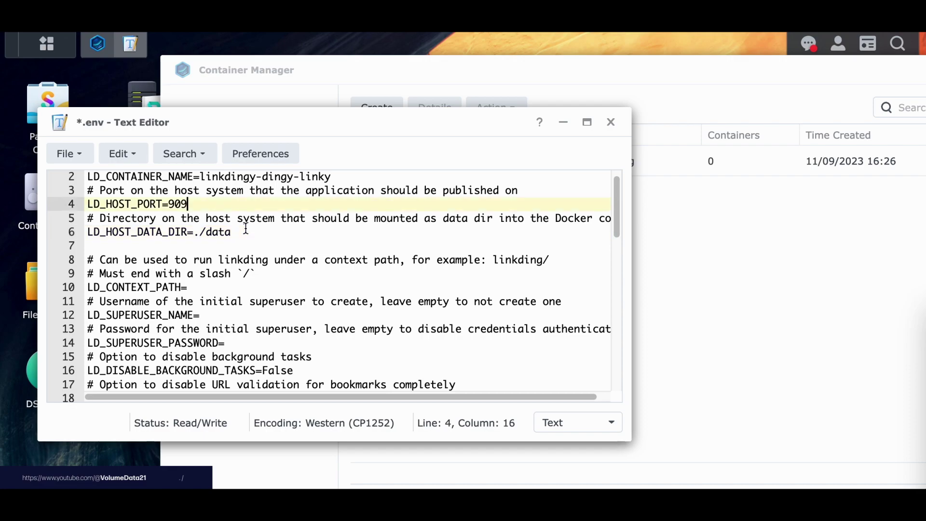
text(0)
key(ctrl+z)
key(ctrl+z)
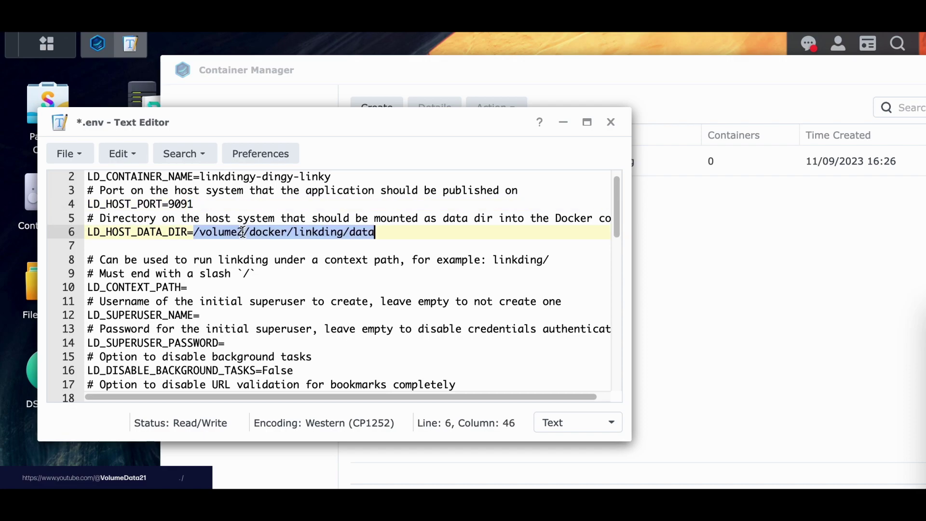
Try other data directory paths, trim the value back to ./data, and go to the superuser lines.
click(211, 232)
click(194, 232)
mouse_move(195, 232)
mouse_down()
mouse_move(349, 232)
mouse_move(194, 230)
mouse_up()
click(343, 232)
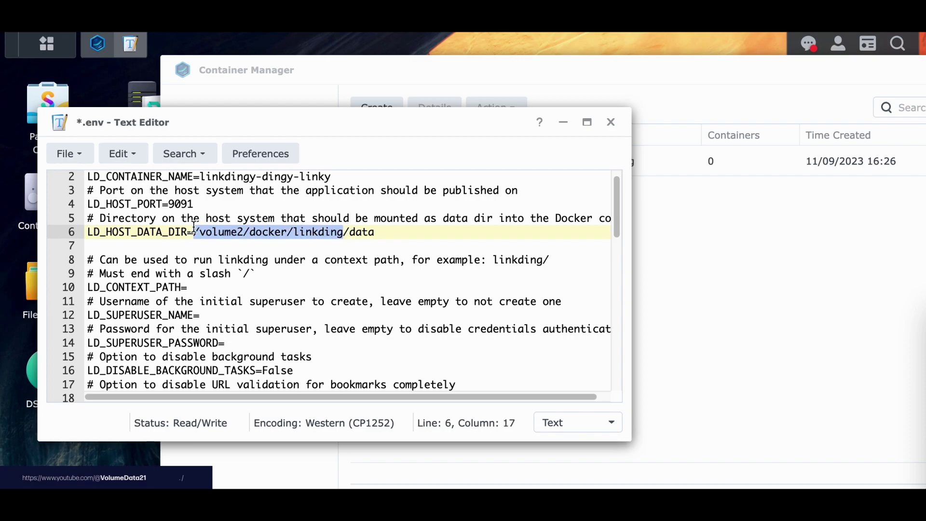
text(.)
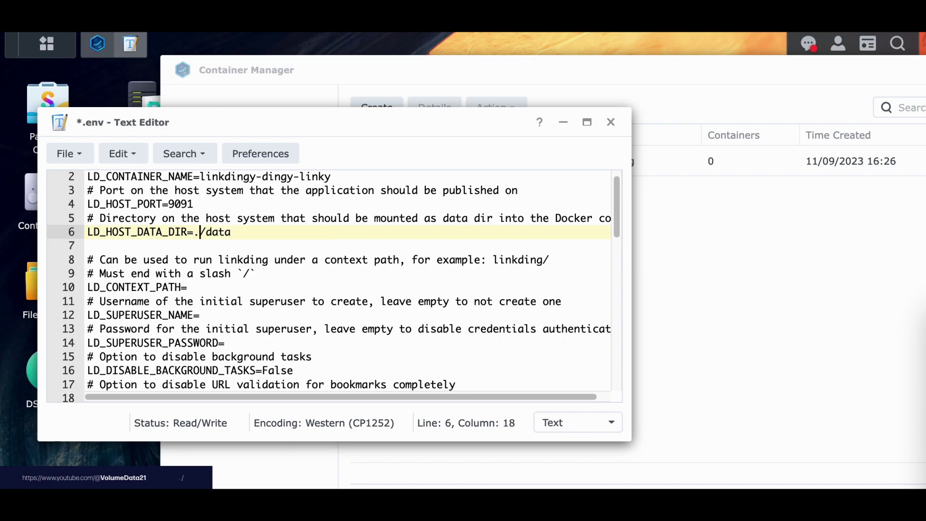
click(321, 233)
text(/data-2)
drag(296, 233, 230, 233)
key(BackSpace)
scroll(347, 241, down, 2)
click(234, 288)
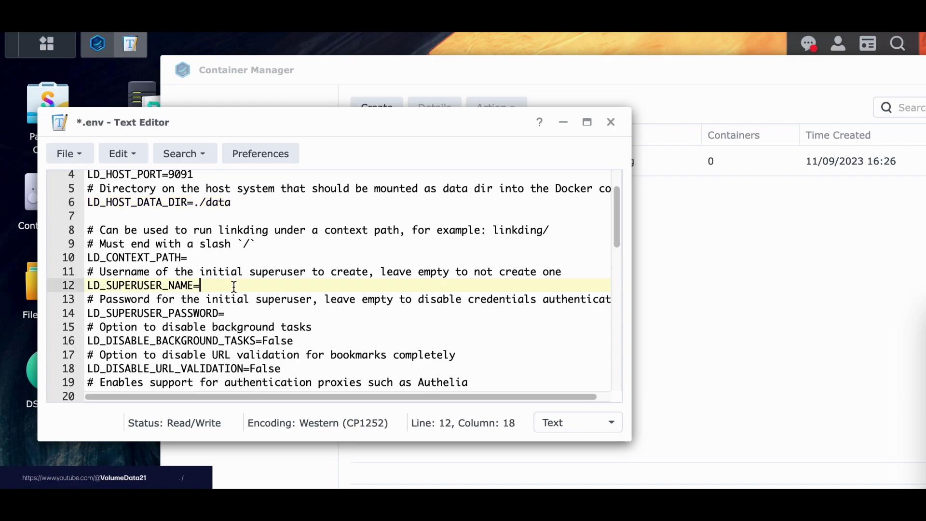
click(309, 316)
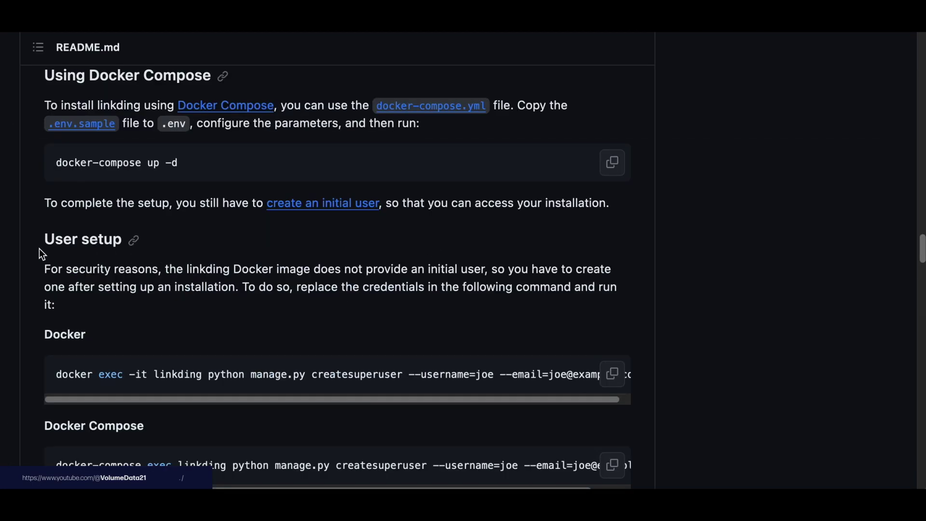
Scroll the linkding README to the User setup section and highlight its paragraph.
scroll(354, 232, up, 2)
scroll(354, 232, down, 1)
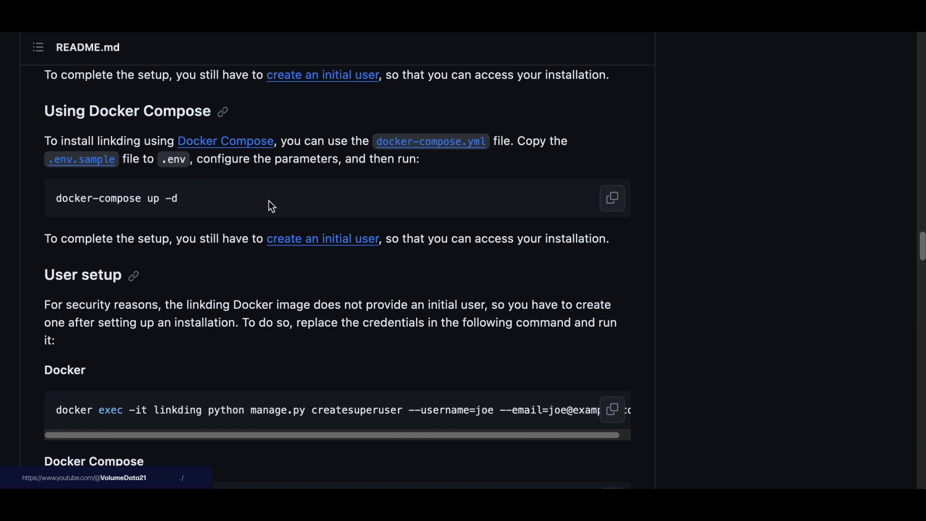
scroll(637, 262, down, 1)
scroll(636, 262, down, 1)
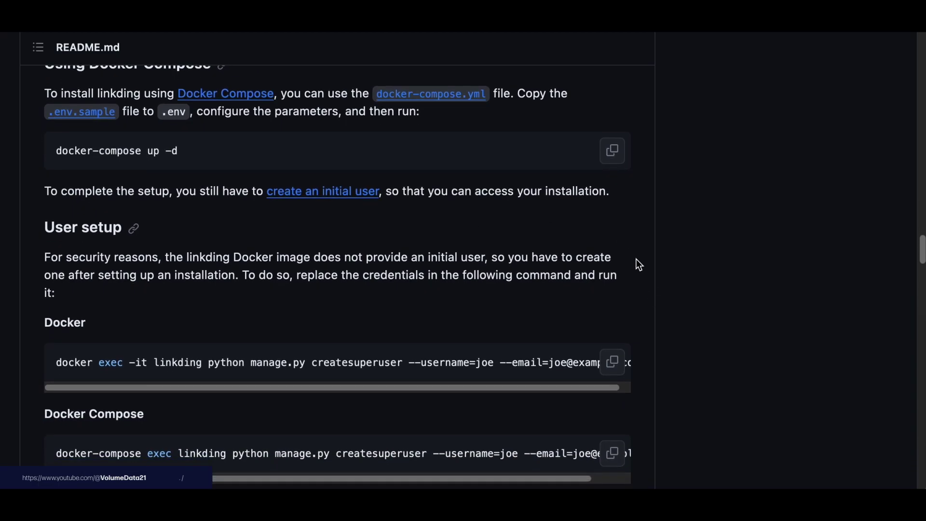
scroll(639, 265, down, 2)
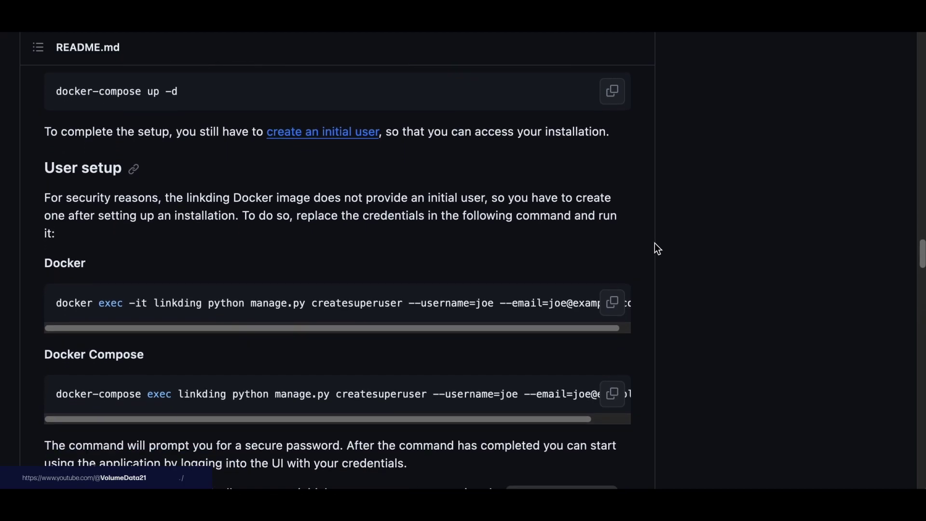
scroll(657, 248, down, 5)
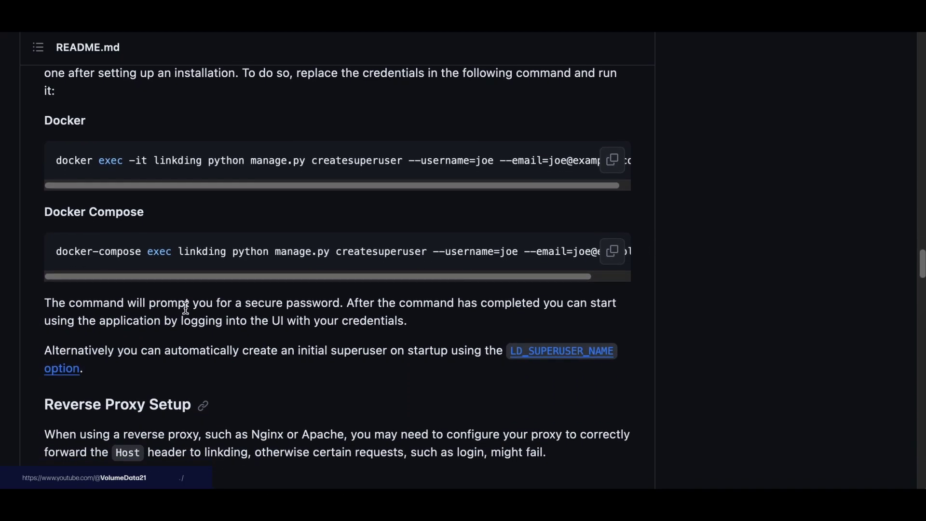
scroll(199, 302, up, 3)
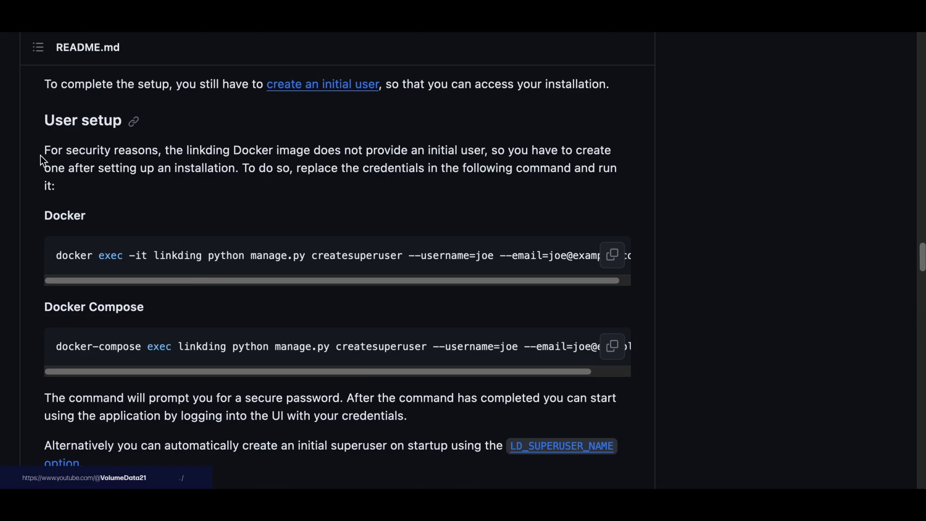
drag(43, 151, 303, 178)
click(300, 188)
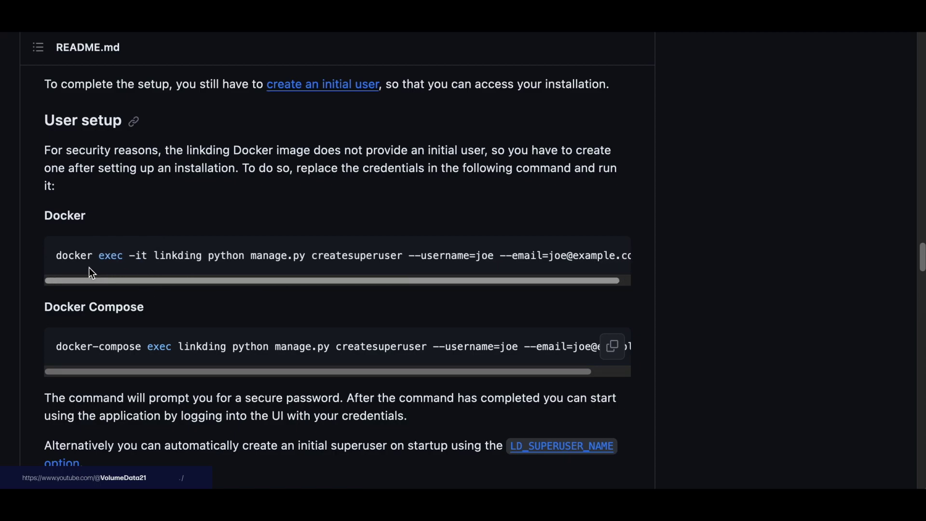
Highlight the automatic superuser creation sentence and follow the LD_SUPERUSER_NAME option link.
scroll(67, 416, down, 1)
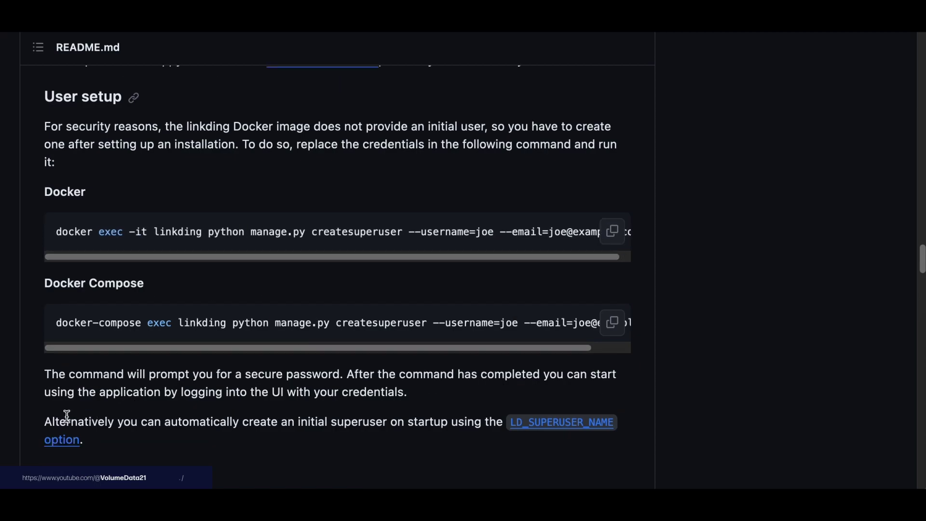
drag(116, 417, 615, 418)
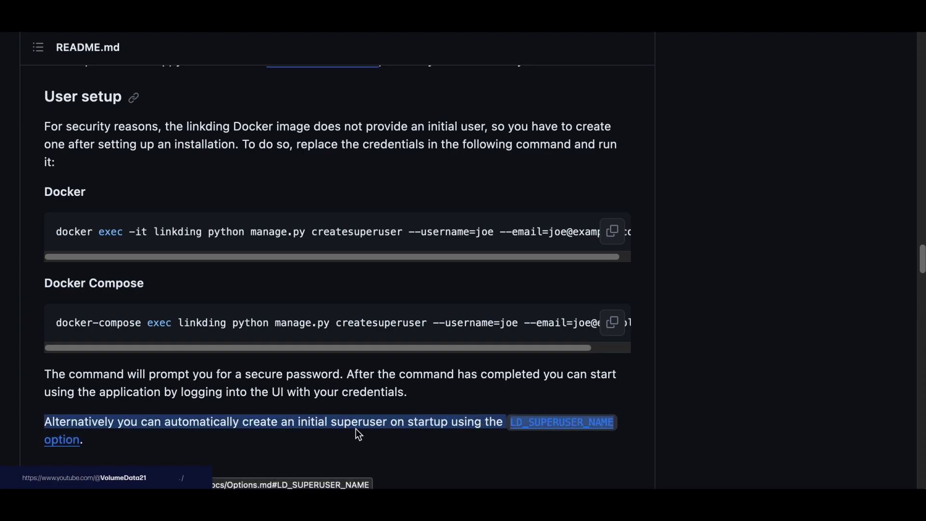
click(257, 443)
click(562, 422)
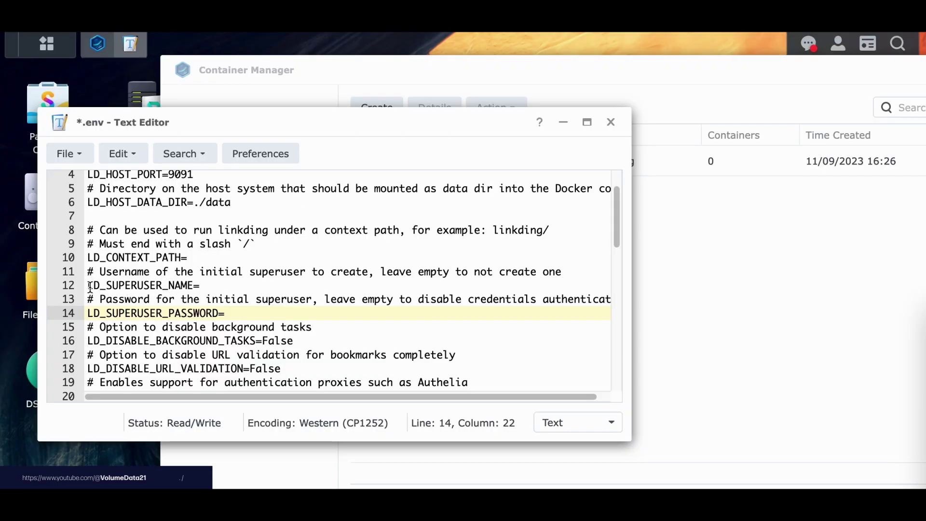
Set LD_SUPERUSER_NAME to admin, enter a superuser password, and close the .env file.
drag(88, 285, 225, 288)
click(226, 288)
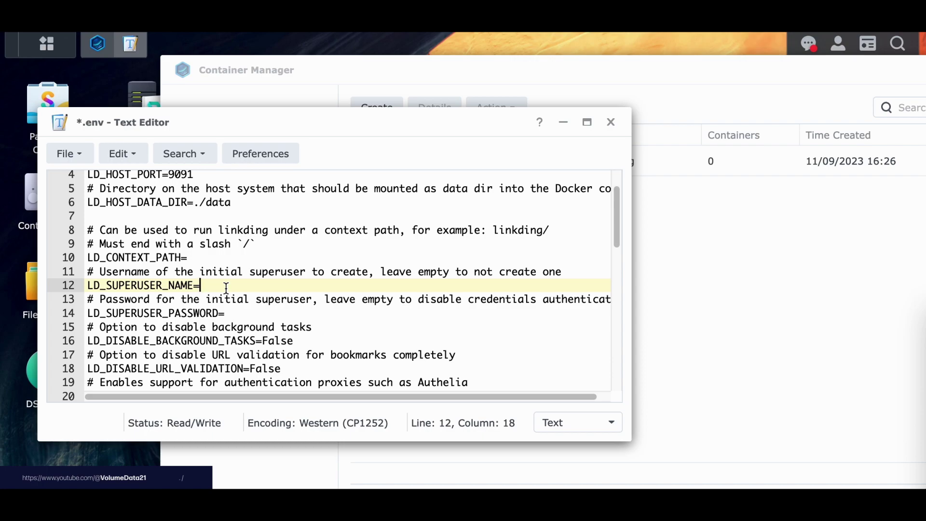
text(admin)
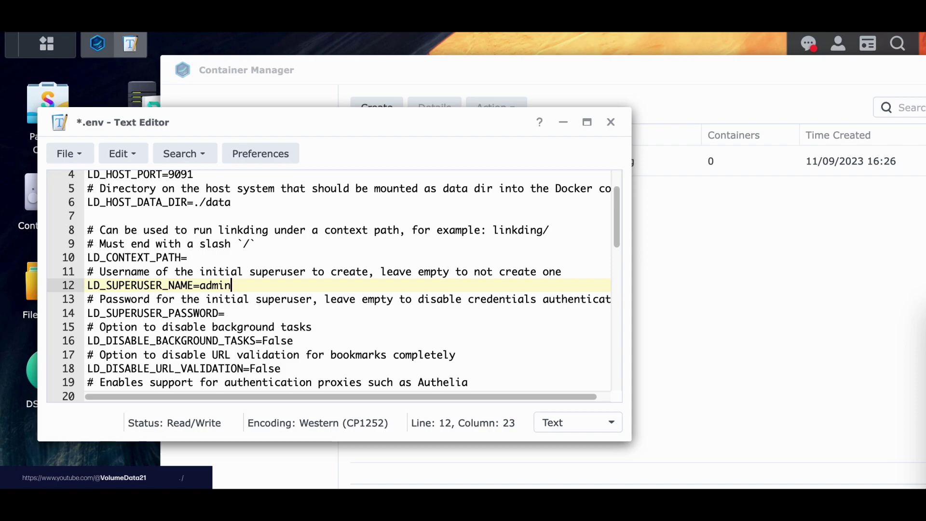
key(Down)
key(Down)
text(ad)
key(BackSpace)
key(BackSpace)
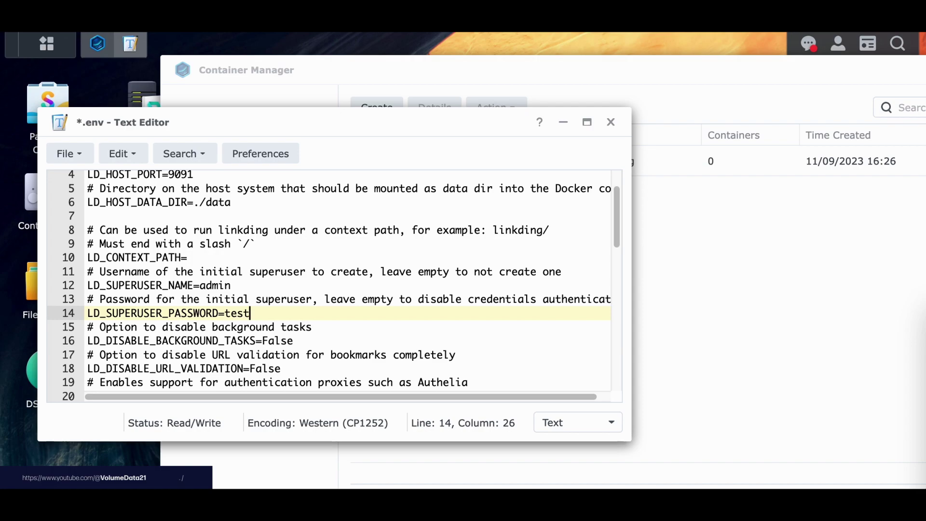
click(611, 122)
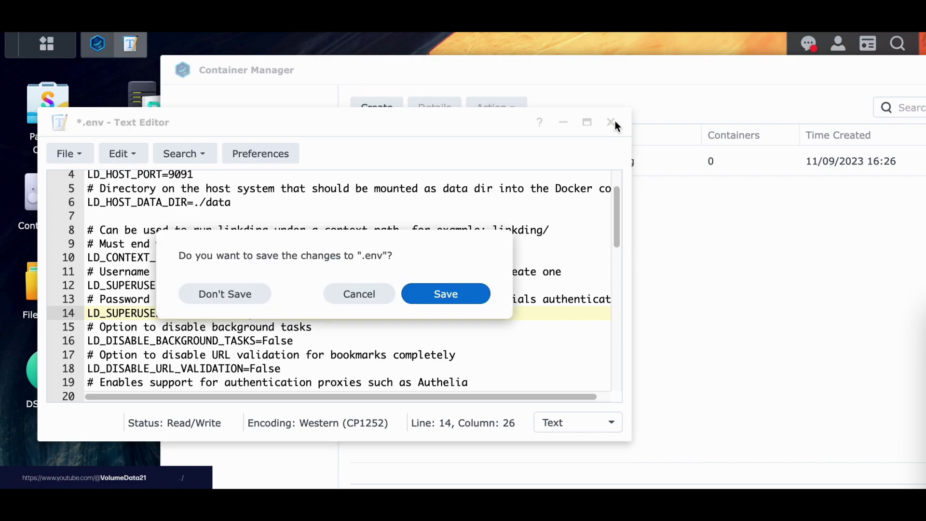
Discard the .env changes, then delete the linkding folder from the docker share in File Station.
click(223, 295)
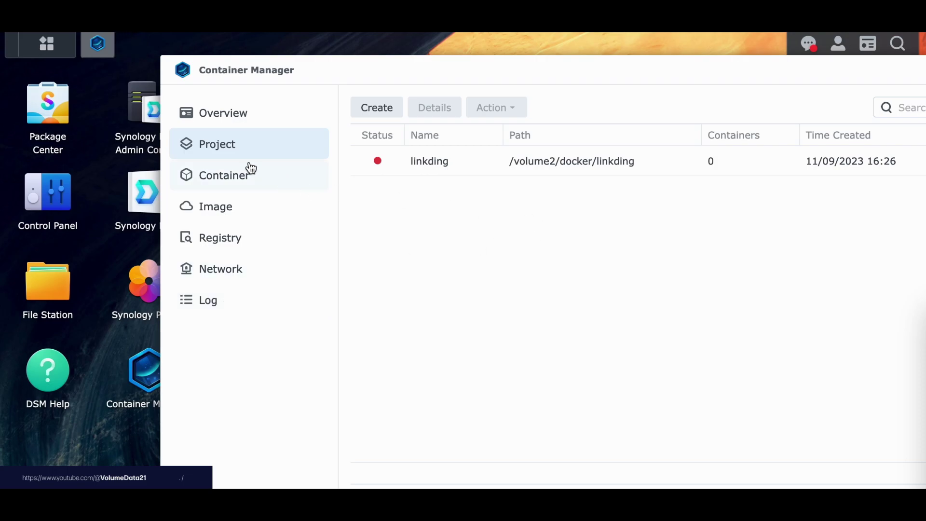
drag(893, 78, 594, 117)
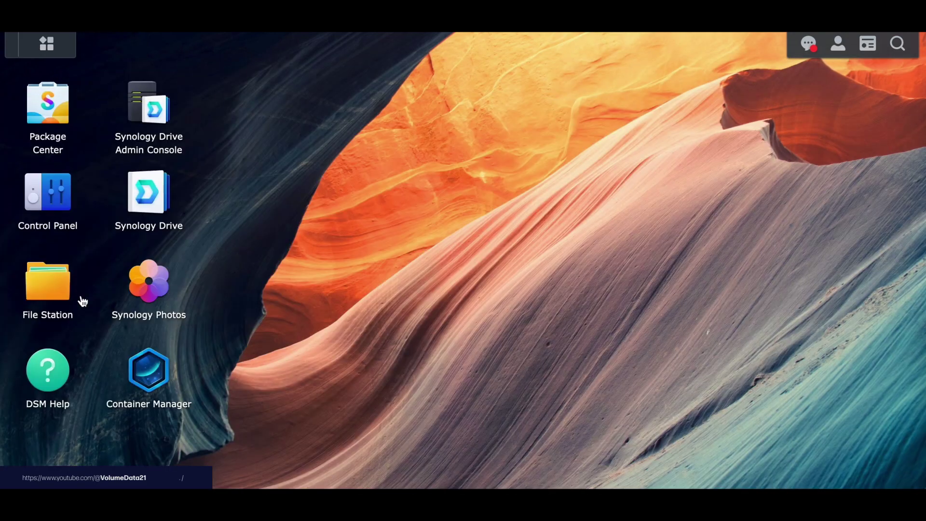
click(45, 288)
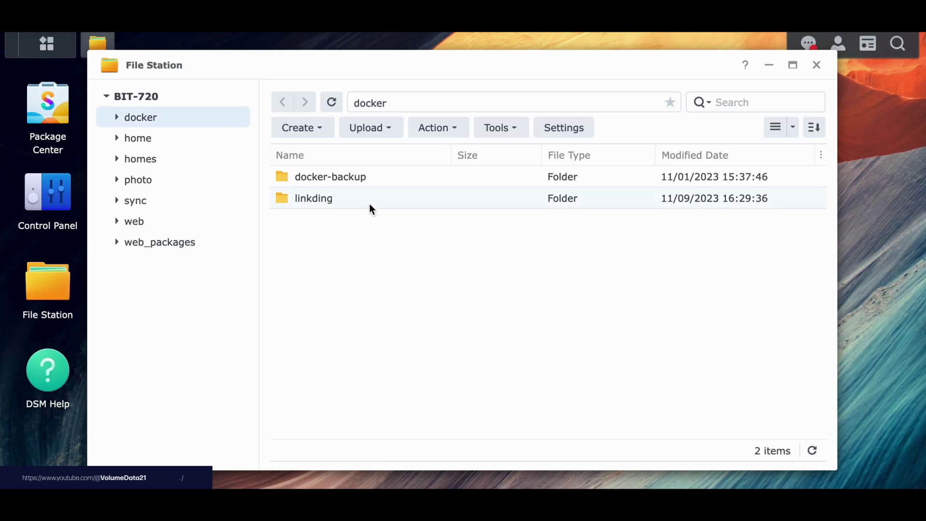
right_click(354, 201)
click(436, 358)
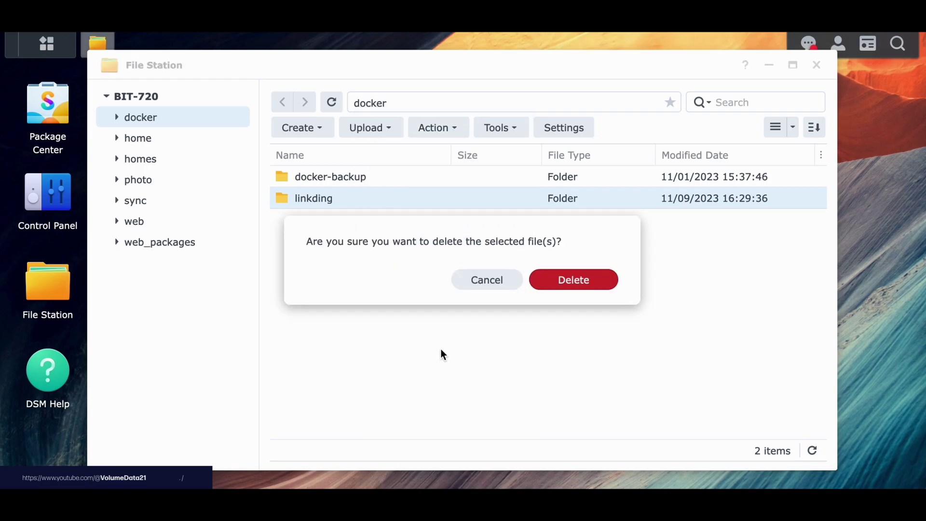
click(581, 280)
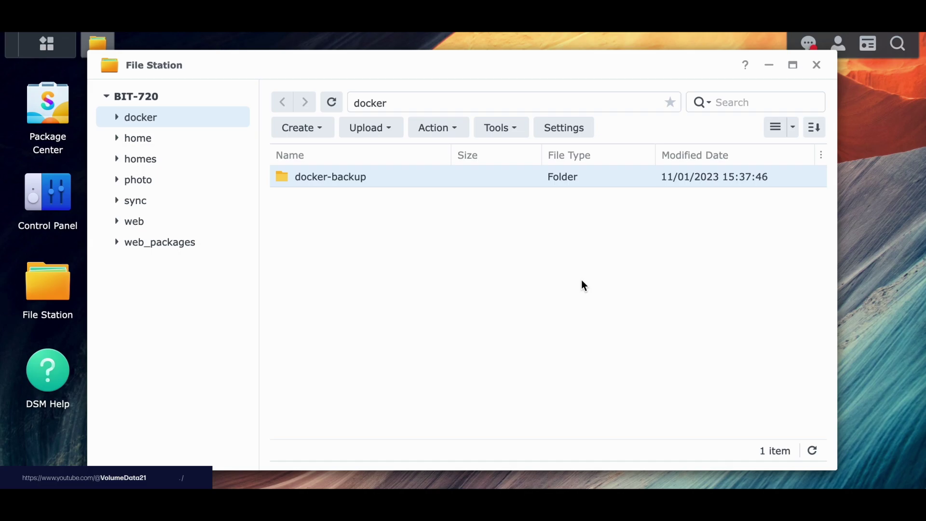
click(576, 276)
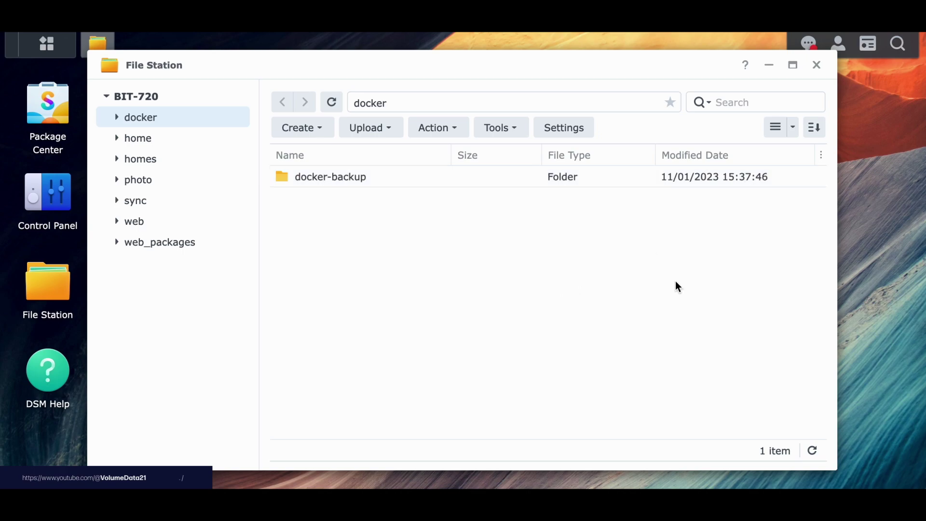